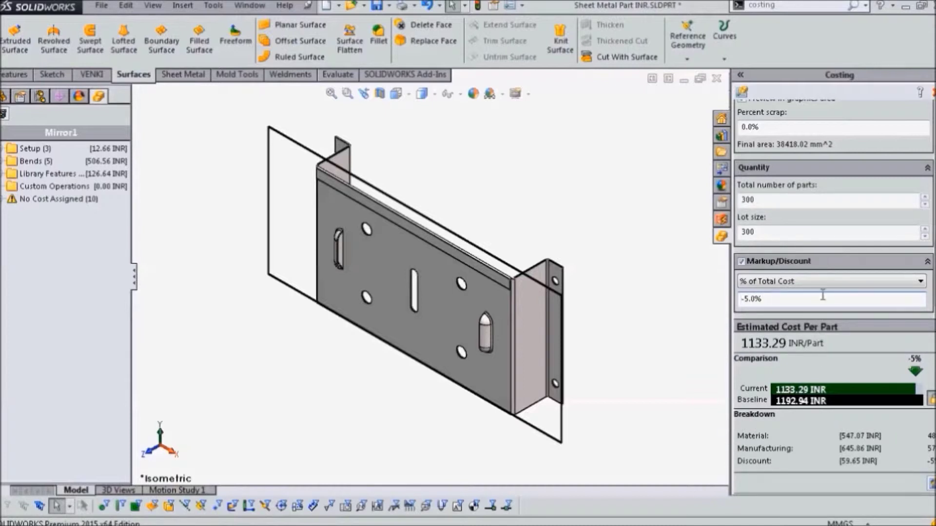
# Step: Base the markup/discount on % of Material Cost and set it to a 5% markup
pyautogui.click(831, 283)
pyautogui.click(823, 306)
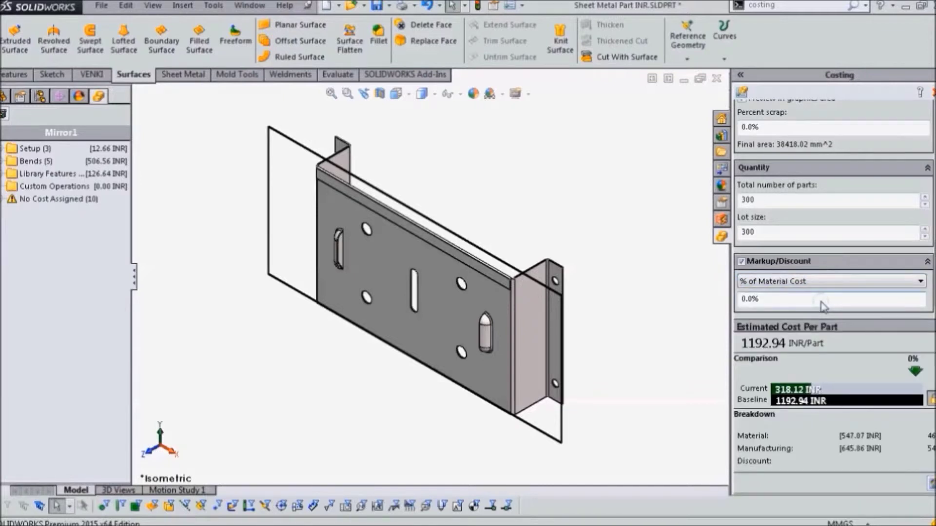
pyautogui.moveTo(822, 305); pyautogui.dragTo(720, 304)
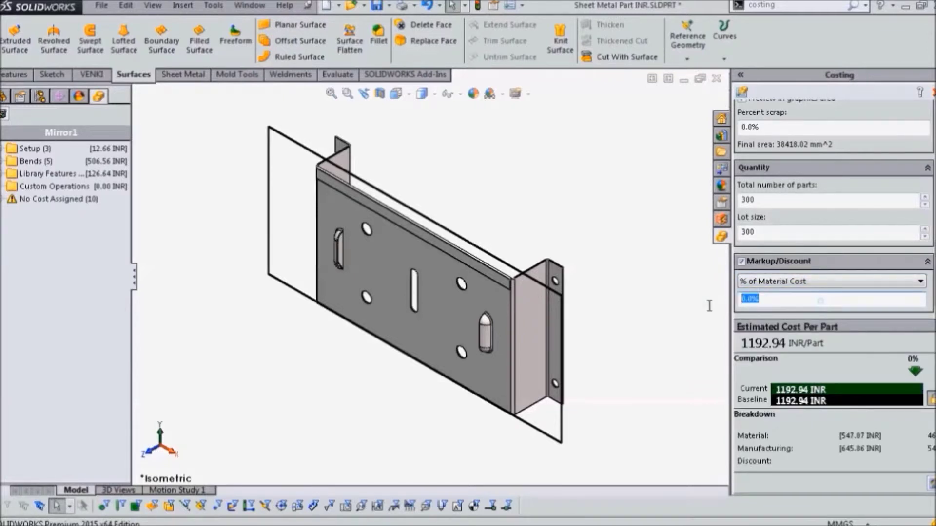
pyautogui.write('5')
pyautogui.press('Return')
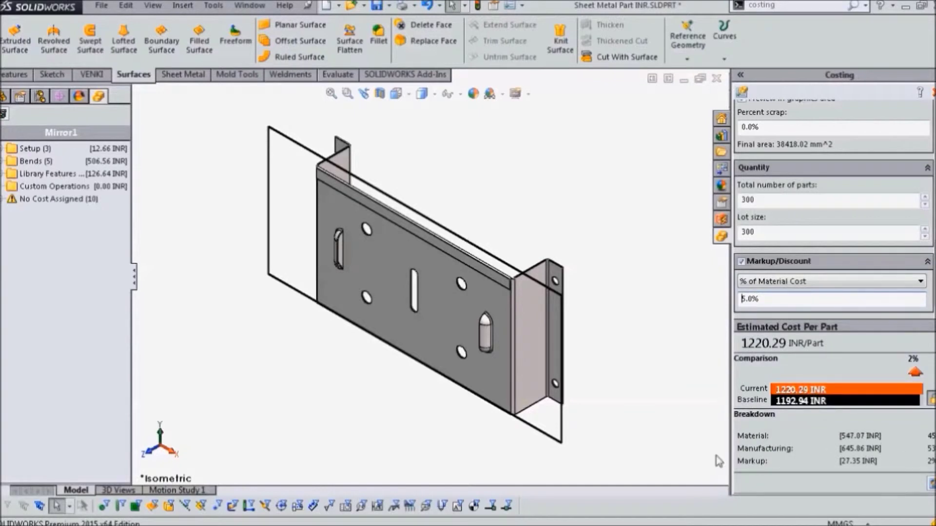
# Step: Raise the material cost markup to 30%
pyautogui.doubleClick(794, 297)
pyautogui.write('30')
pyautogui.press('Return')
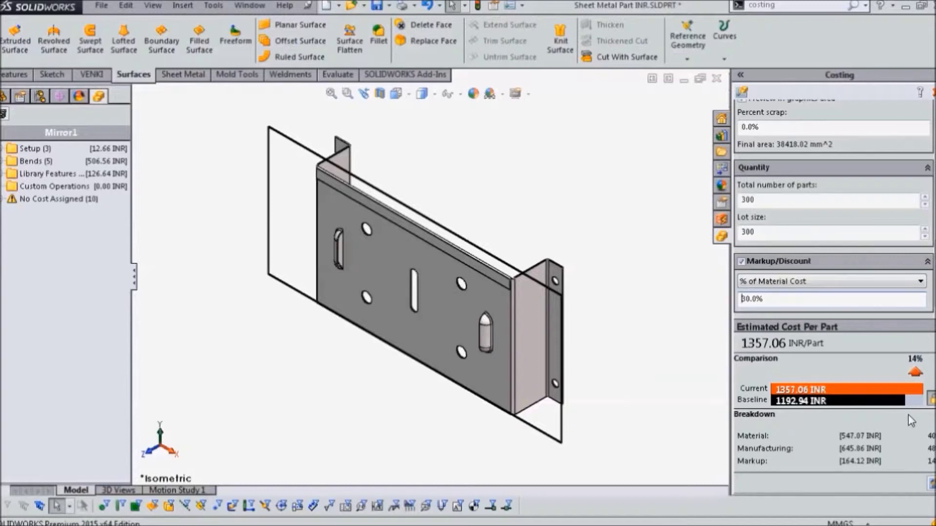
# Step: Turn the material cost markup into a discount by setting it to -30%
pyautogui.moveTo(787, 300); pyautogui.dragTo(661, 300)
pyautogui.write('-30')
pyautogui.press('Return')
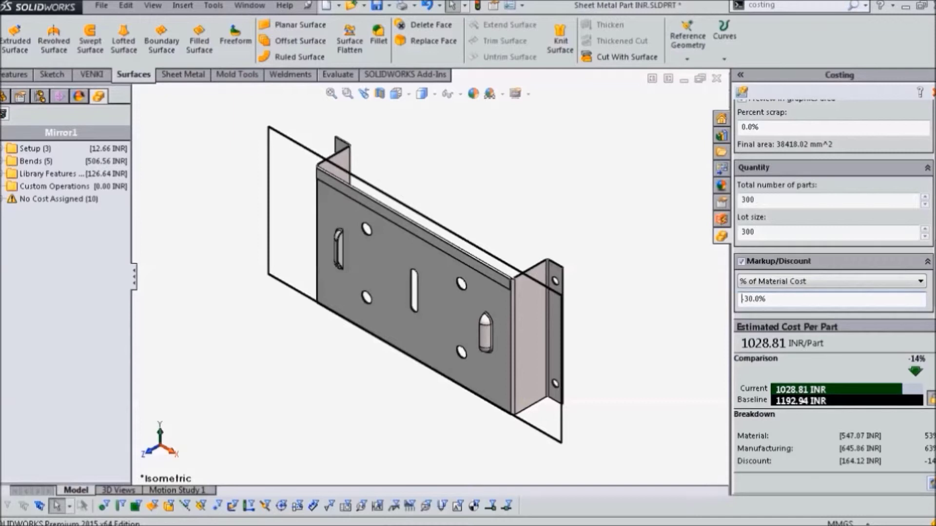
pyautogui.click(694, 424)
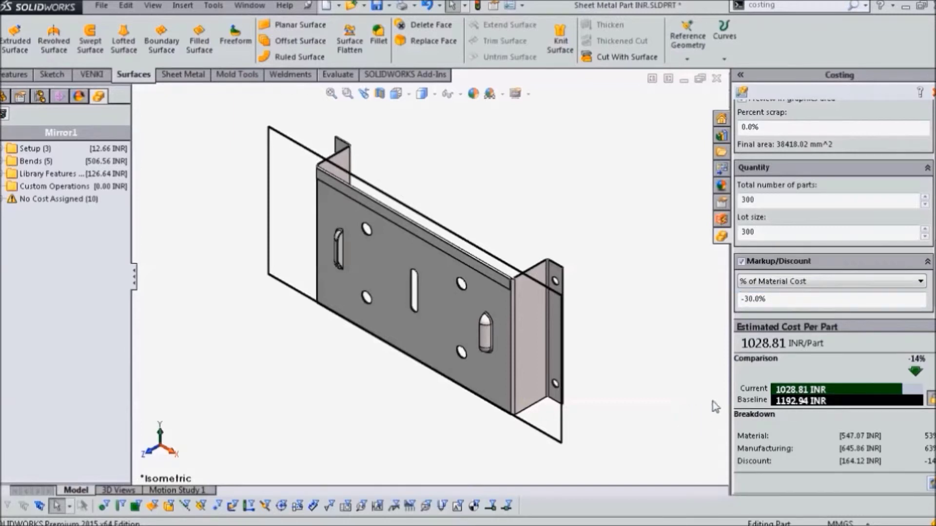
# Step: Open the costing template in the Costing Template Editor and review its general currency and default markup/discount settings
pyautogui.scroll(5, 833, 210)
pyautogui.scroll(4, 893, 166)
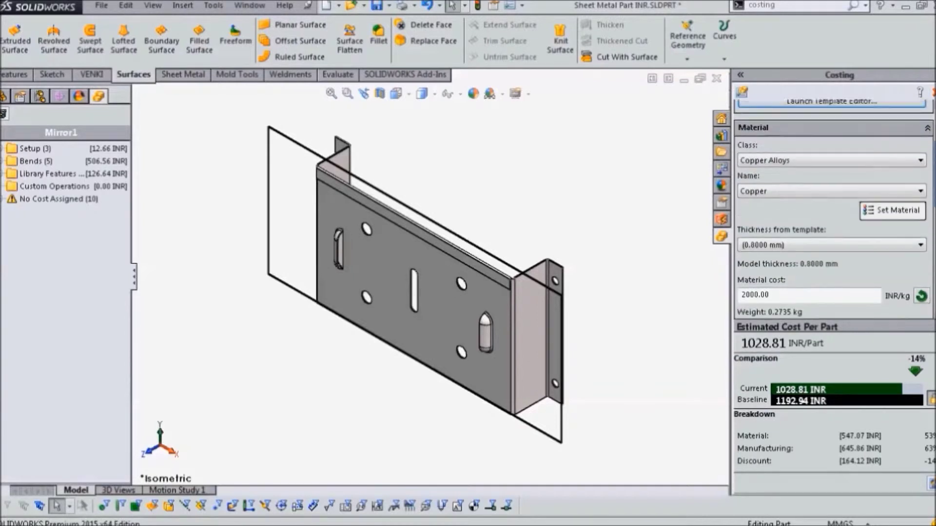
pyautogui.click(881, 165)
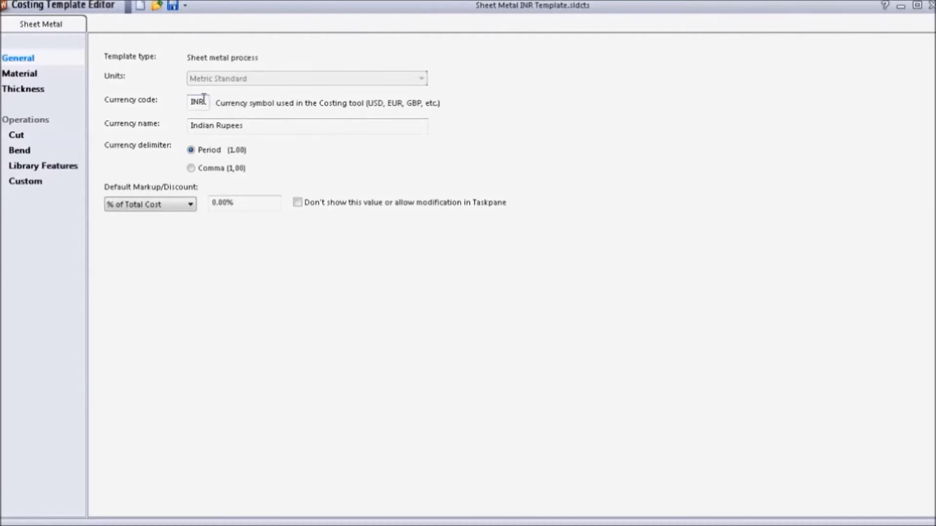
pyautogui.click(279, 129)
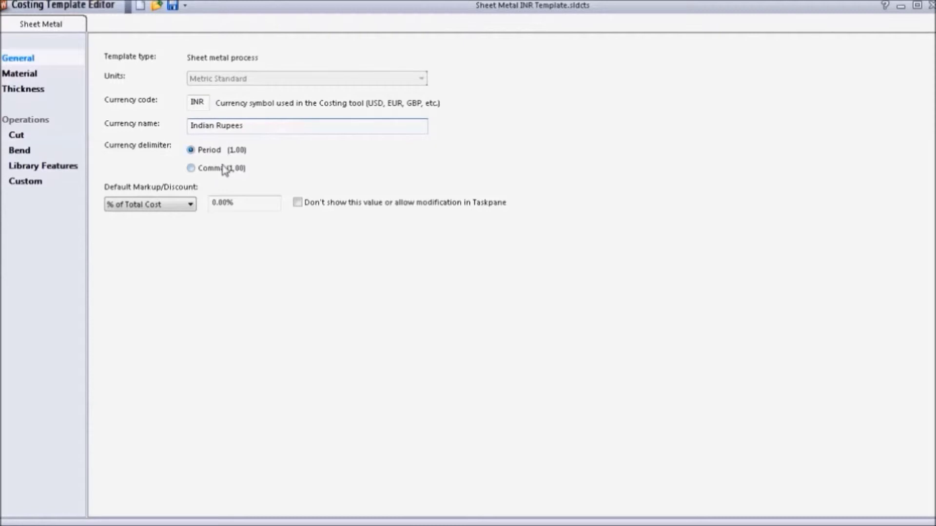
pyautogui.click(181, 215)
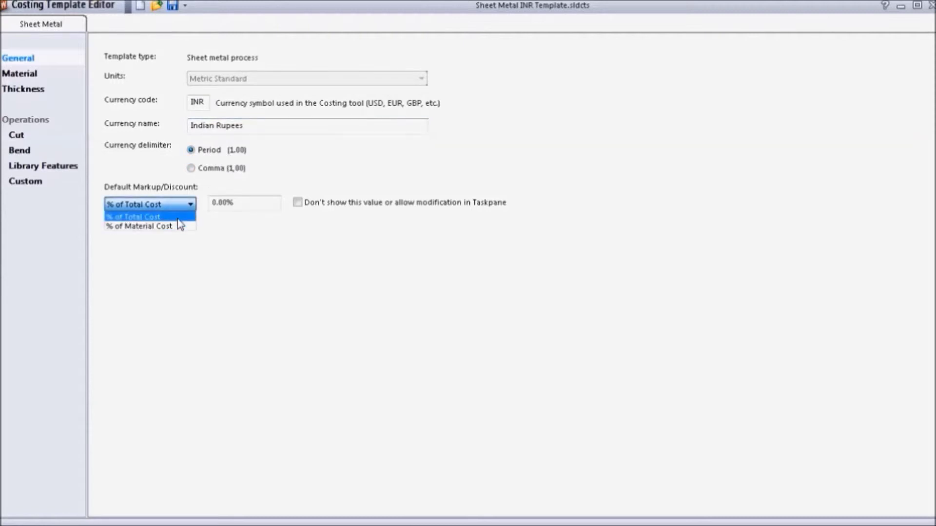
pyautogui.click(219, 286)
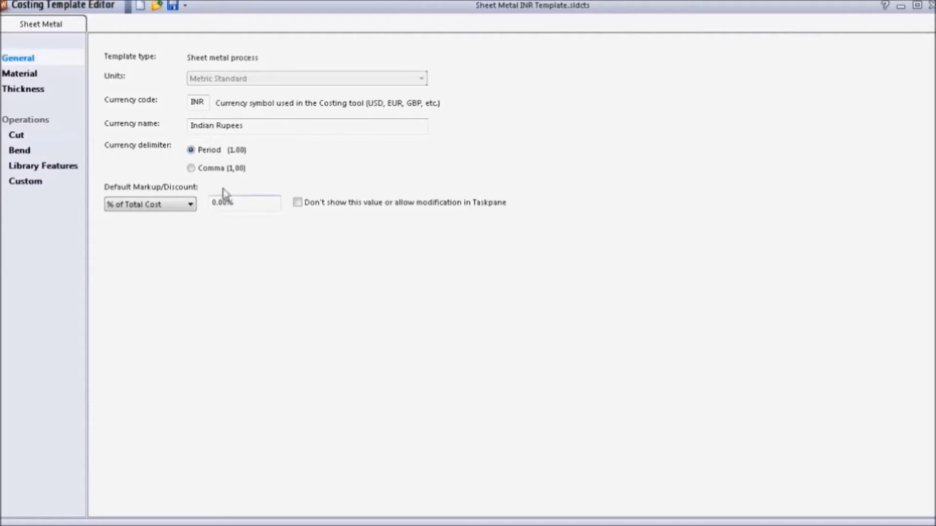
# Step: Examine the first row of the template's material table: its class, the available SOLIDWORKS materials and the custom material name
pyautogui.click(31, 77)
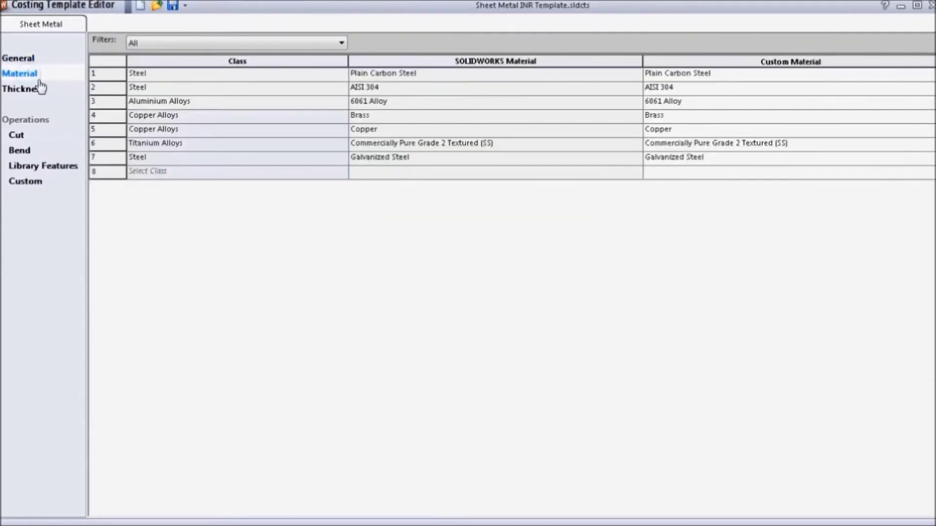
pyautogui.click(313, 76)
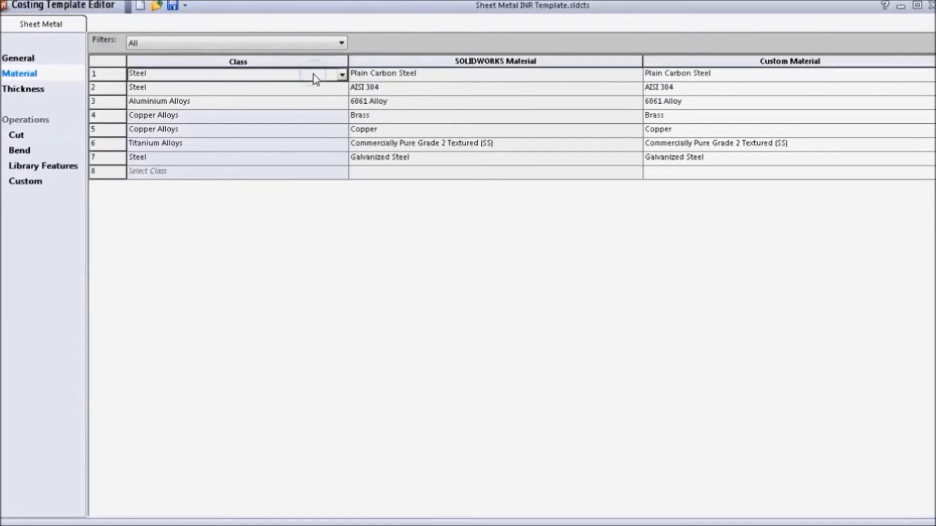
pyautogui.click(315, 76)
pyautogui.click(379, 74)
pyautogui.click(380, 76)
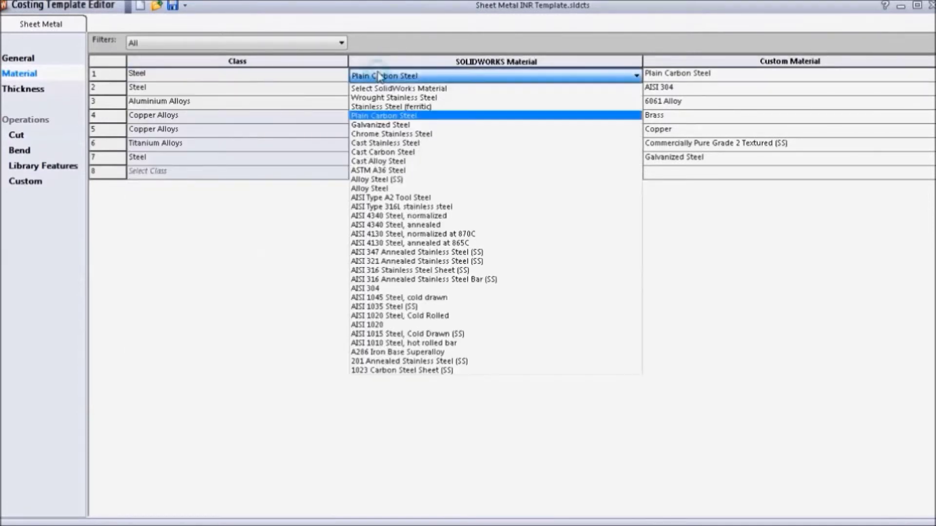
pyautogui.click(380, 76)
pyautogui.click(692, 78)
pyautogui.doubleClick(655, 77)
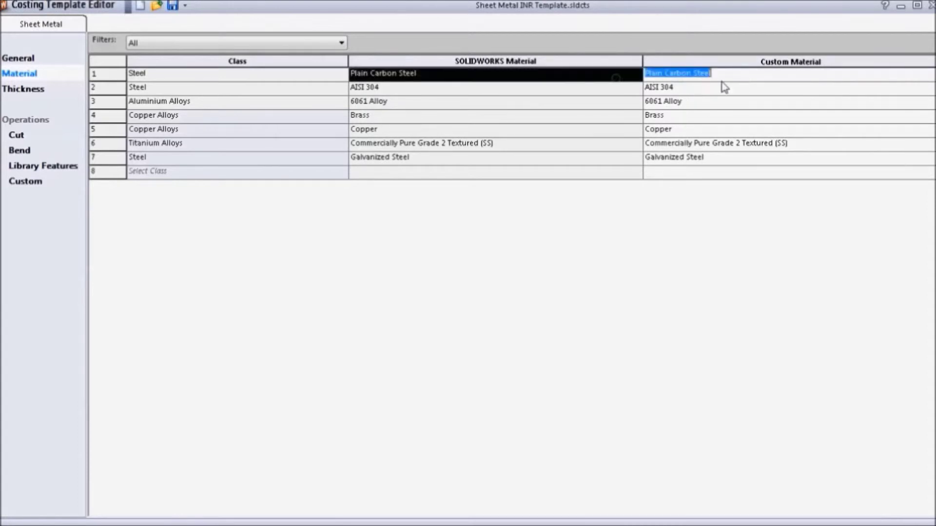
# Step: Add a material row with class DIN Steel (Toolmaking) and SOLIDWORKS material 1.2210 (115CrV3)
pyautogui.click(330, 176)
pyautogui.click(336, 176)
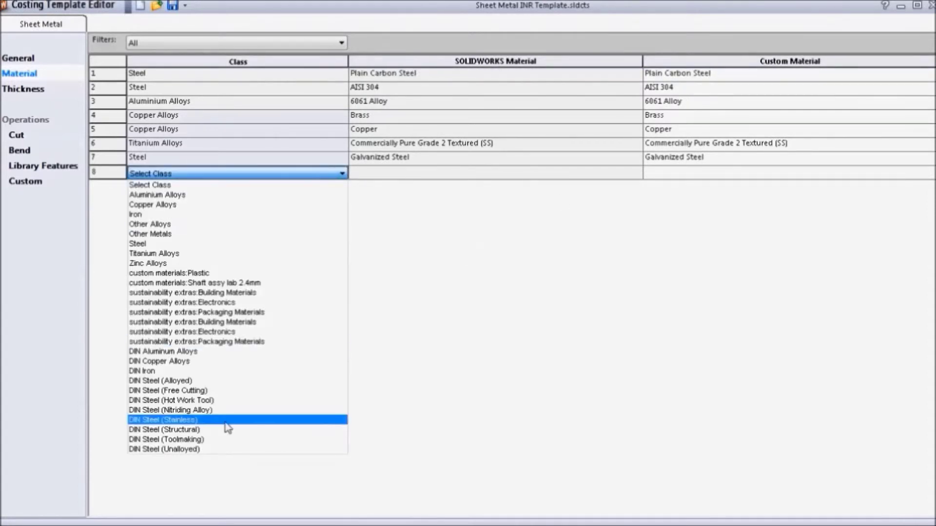
pyautogui.click(218, 440)
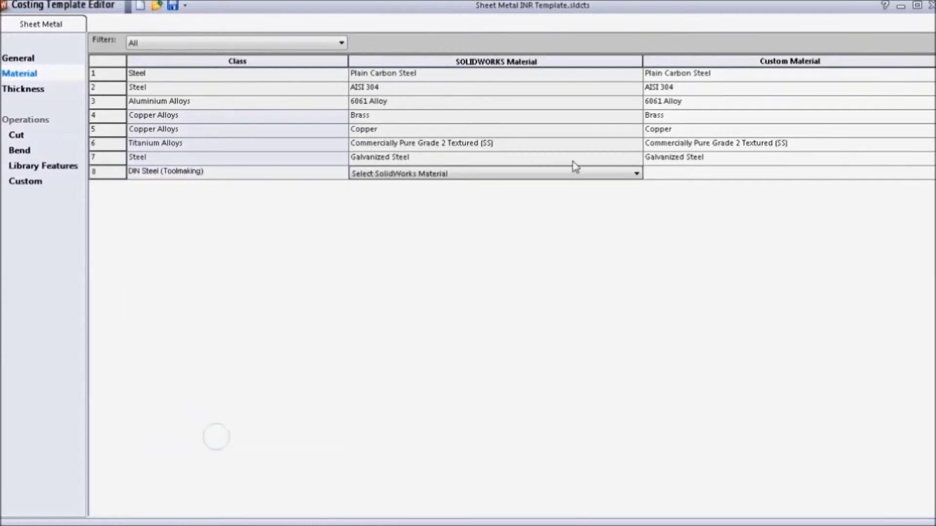
pyautogui.click(567, 177)
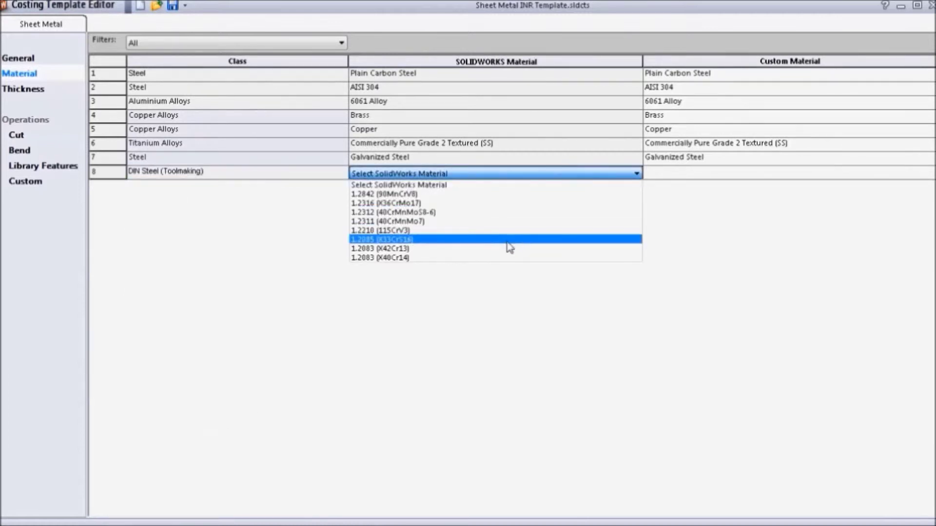
pyautogui.click(513, 232)
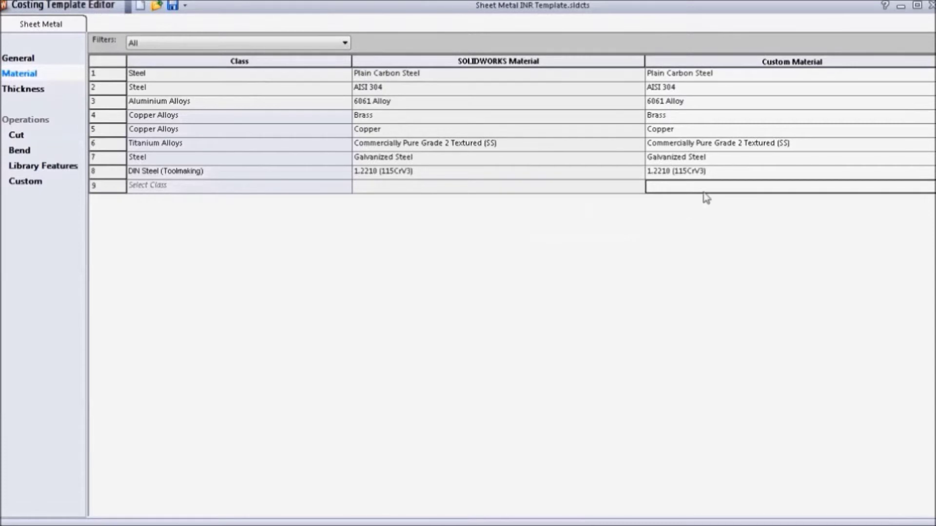
# Step: Add another material row with class Aluminium Alloys and SOLIDWORKS material 7050-T7651
pyautogui.click(281, 192)
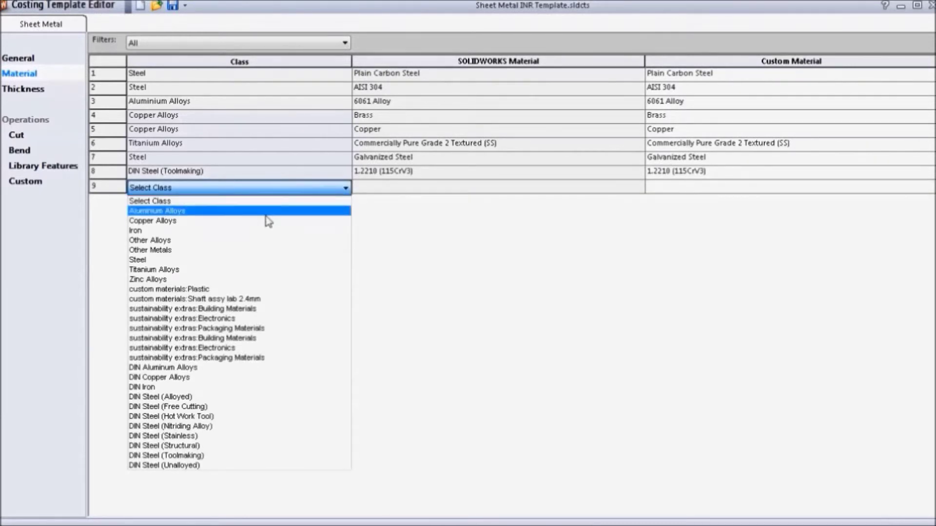
pyautogui.click(264, 211)
pyautogui.click(405, 191)
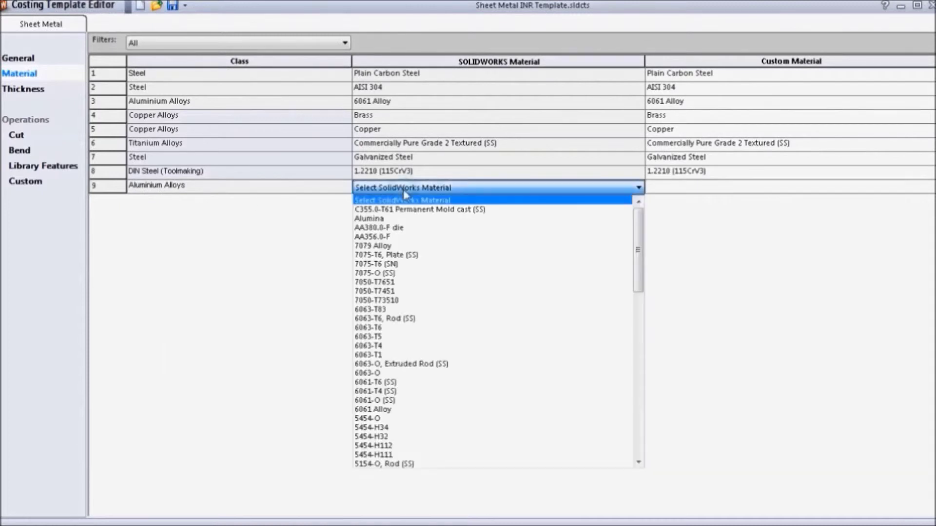
pyautogui.click(396, 283)
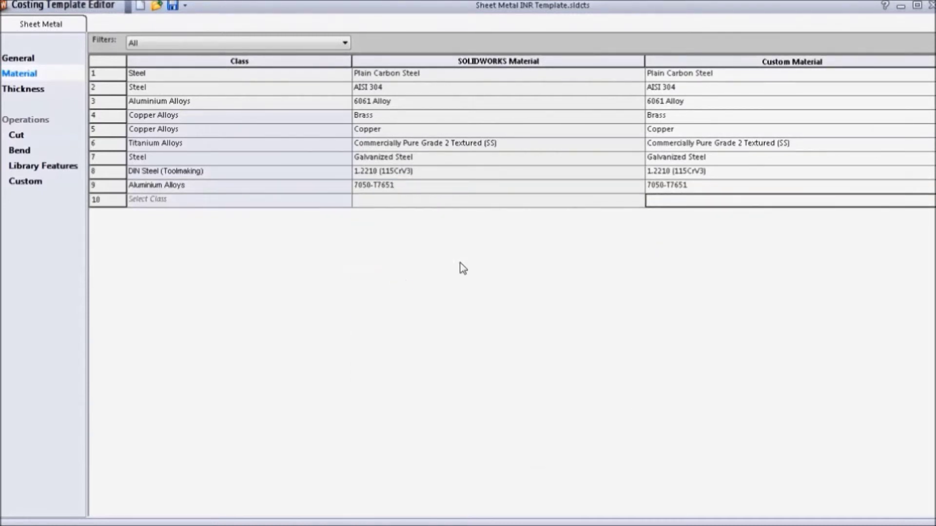
# Step: Rename the custom material of the new aluminium row to 7050-T7651 (Pure)
pyautogui.click(730, 191)
pyautogui.click(729, 192)
pyautogui.click(710, 185)
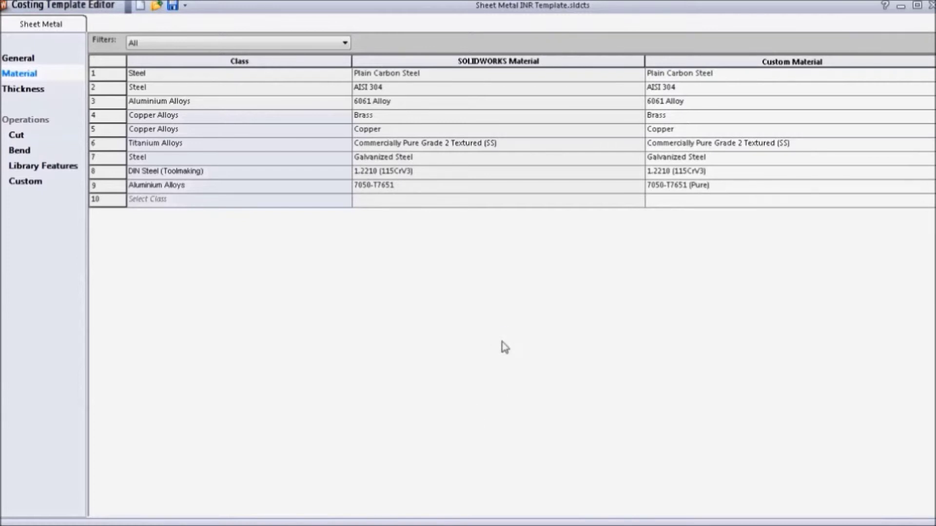
# Step: Filter the template's thickness cost table to Steel, AISI 304 and a thickness of 0.8000 mm
pyautogui.click(29, 90)
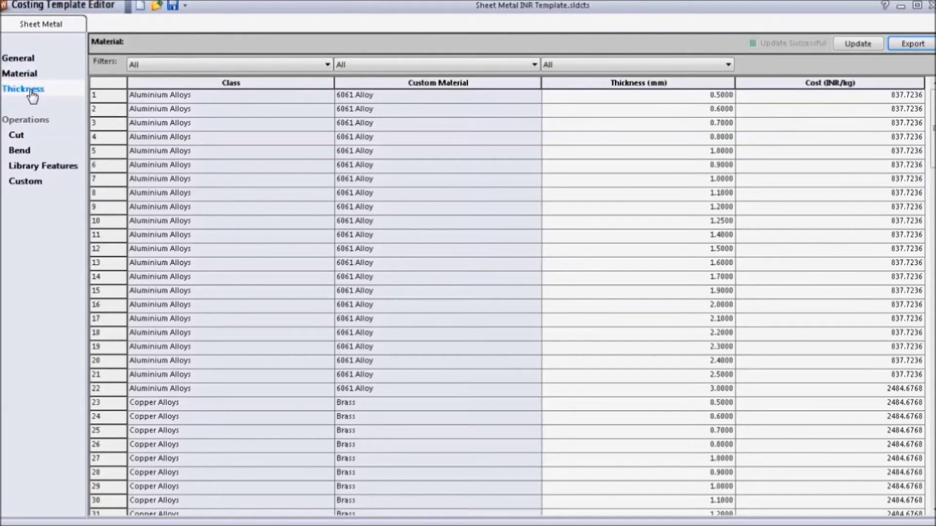
pyautogui.click(163, 64)
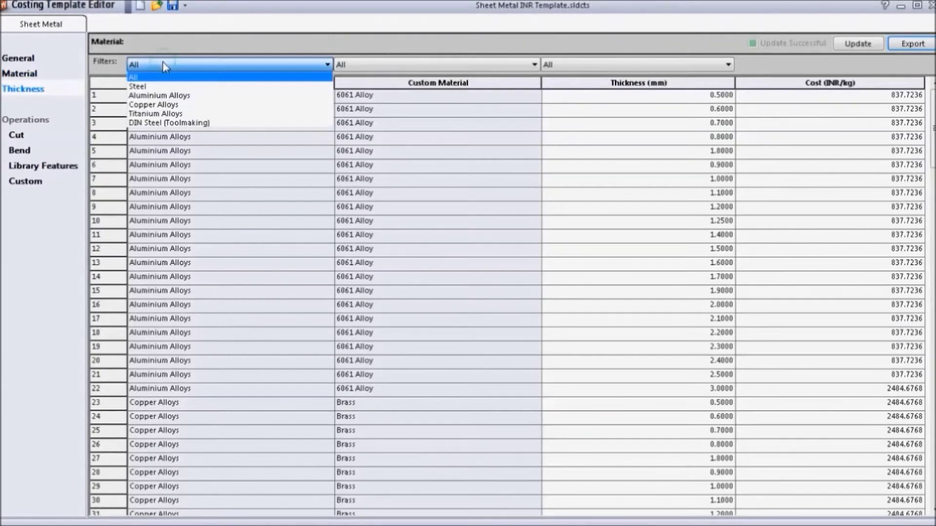
pyautogui.click(160, 86)
pyautogui.click(412, 66)
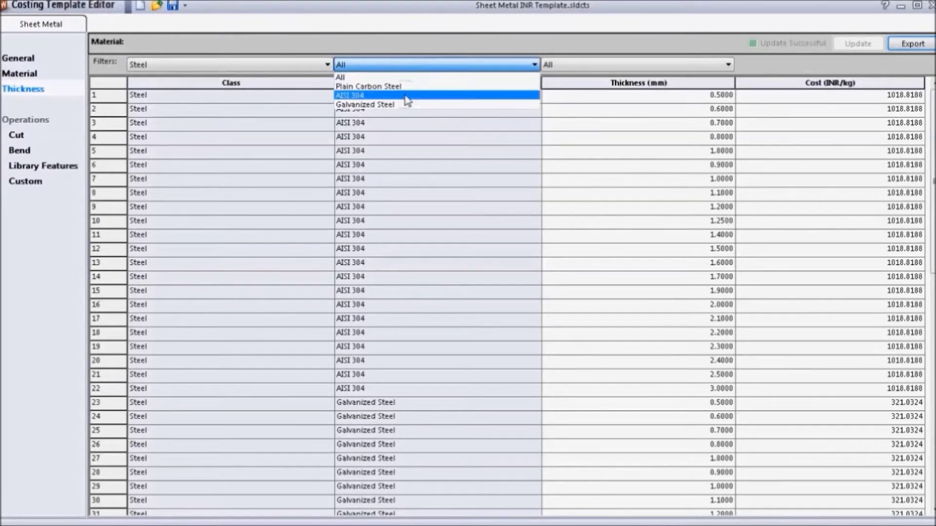
pyautogui.click(405, 96)
pyautogui.click(652, 63)
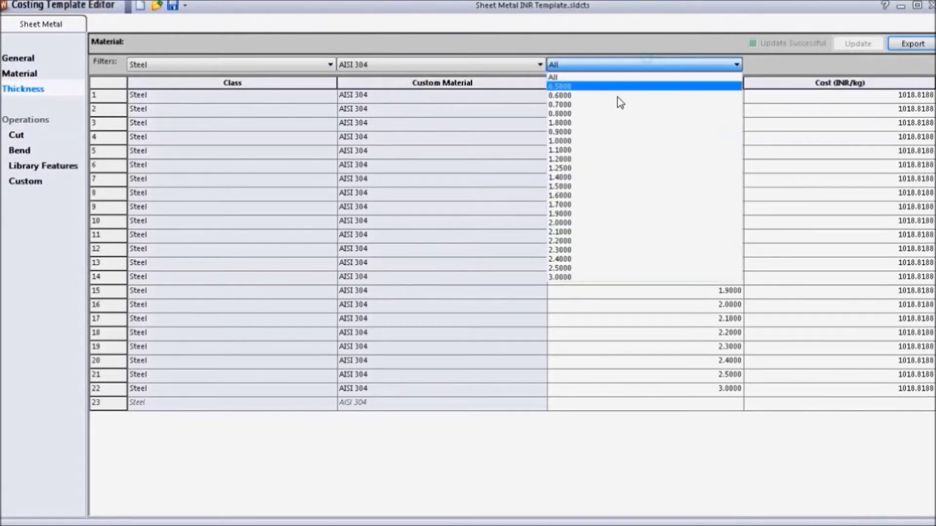
pyautogui.click(613, 114)
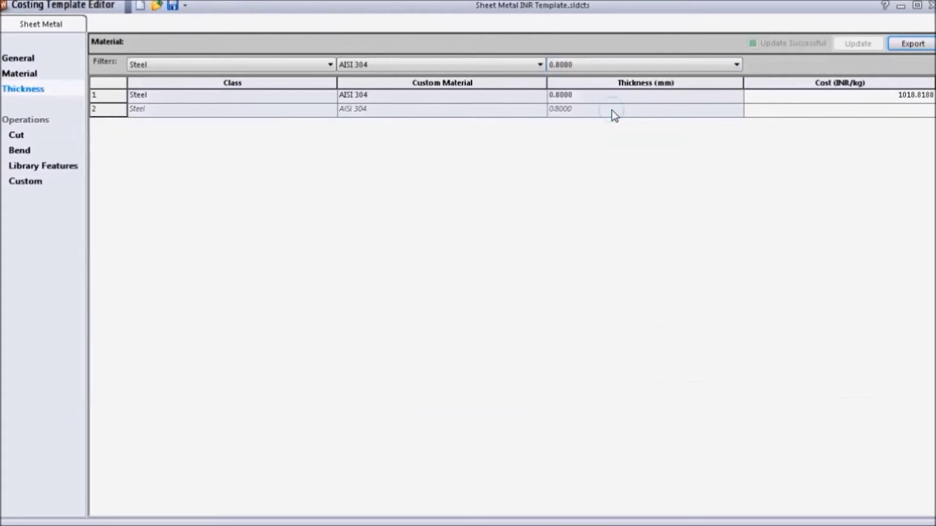
# Step: Change the thickness table filters to class Aluminium Alloys and custom material 7050-T7651 (Pure)
pyautogui.click(208, 67)
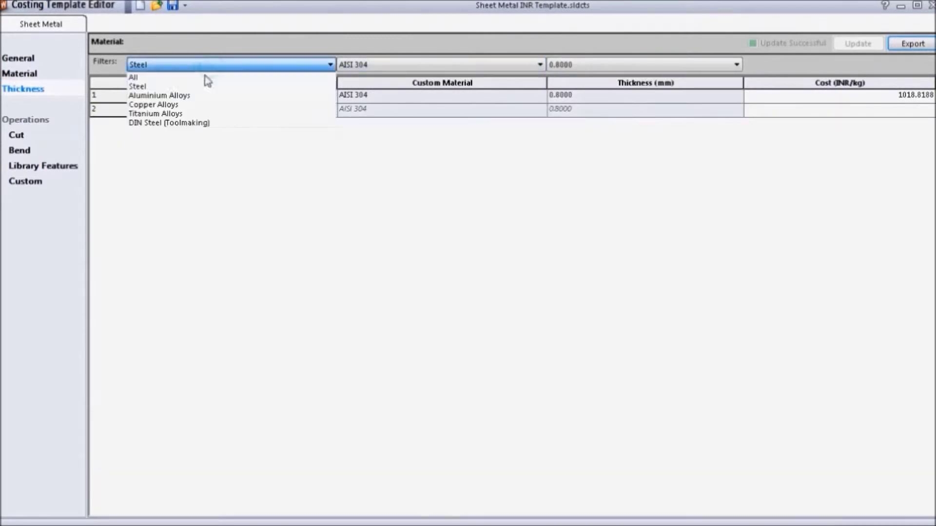
pyautogui.click(192, 96)
pyautogui.click(402, 71)
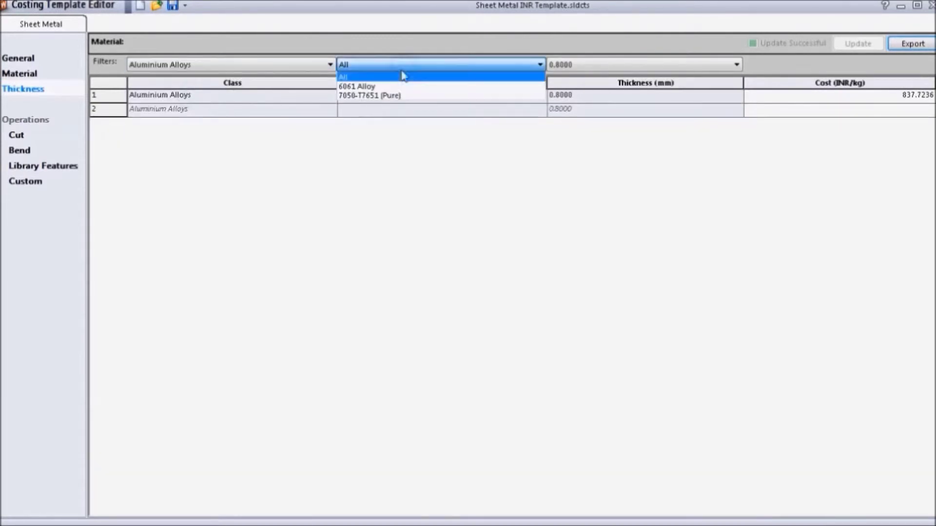
pyautogui.click(396, 86)
pyautogui.click(412, 67)
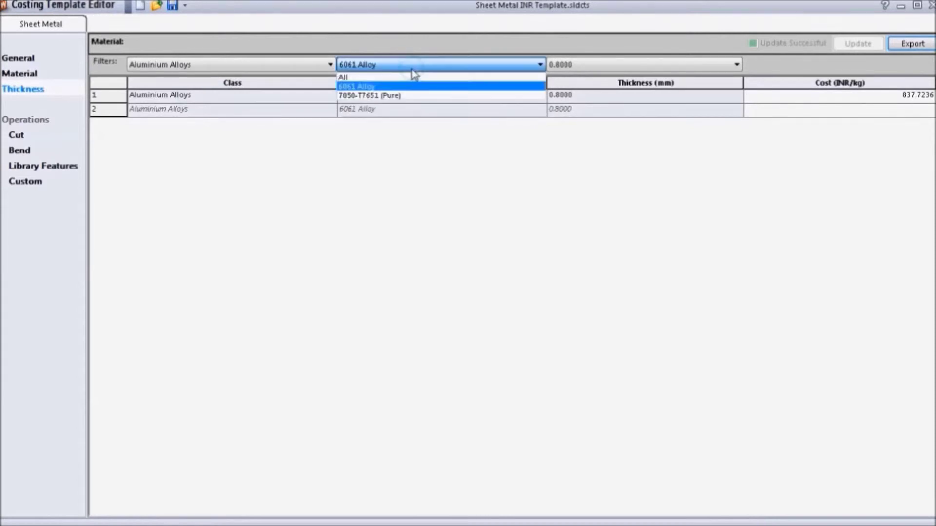
pyautogui.click(411, 96)
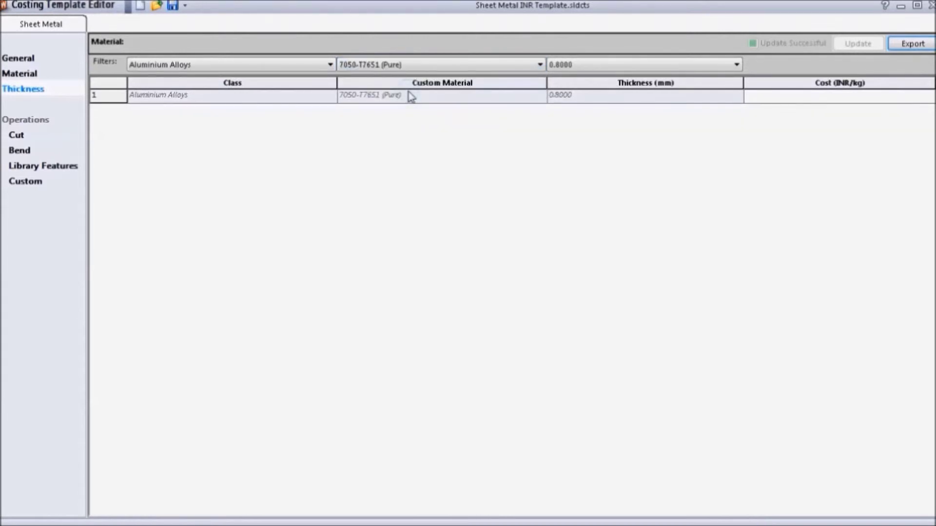
# Step: Set the cost of 0.8000 mm thick 7050-T7651 (Pure) to 1200 INR/kg
pyautogui.click(850, 99)
pyautogui.write('1200')
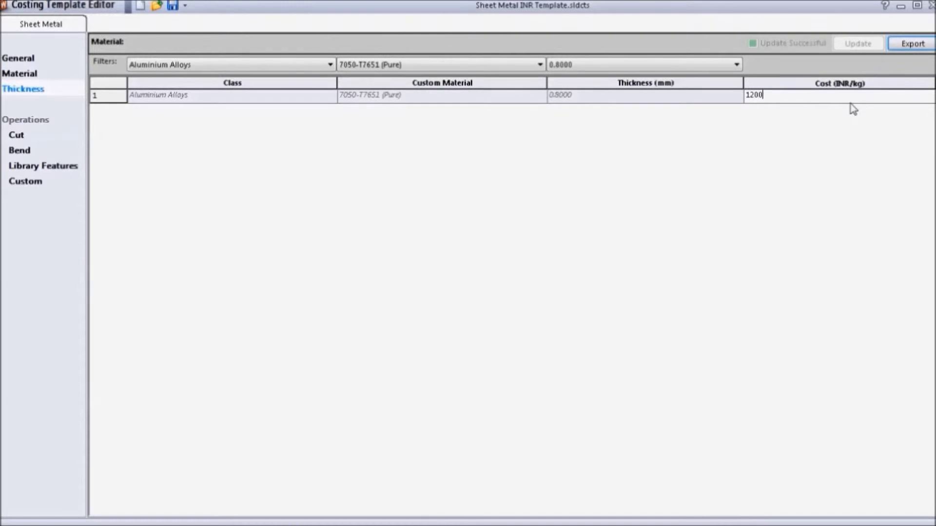
pyautogui.press('Return')
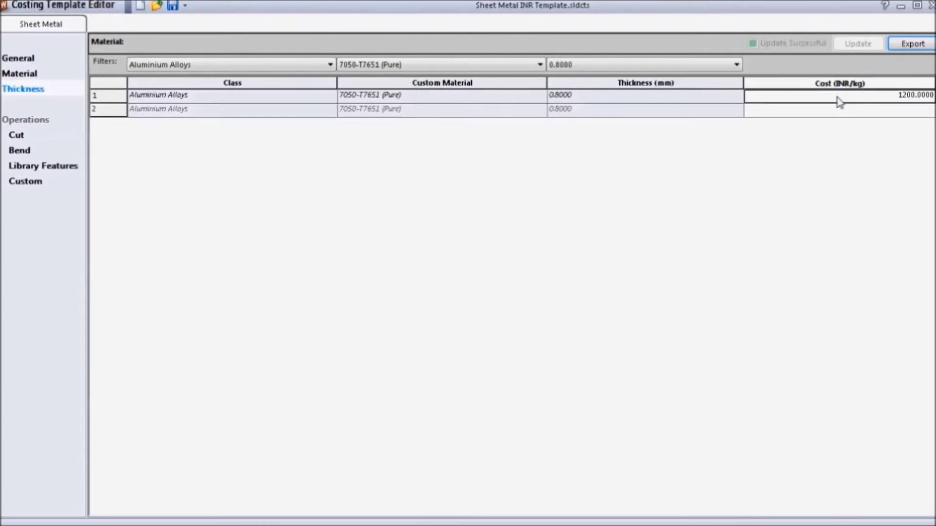
pyautogui.click(265, 116)
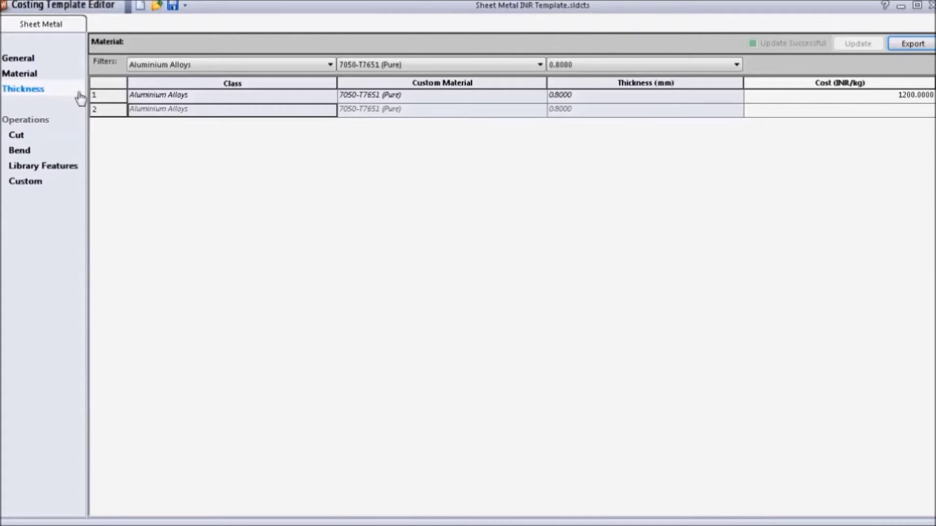
# Step: Set the cost of 0.8000 mm thick DIN Steel (Toolmaking) 1.2210 (115CrV3) to 2000 INR/kg in the thickness table
pyautogui.click(183, 67)
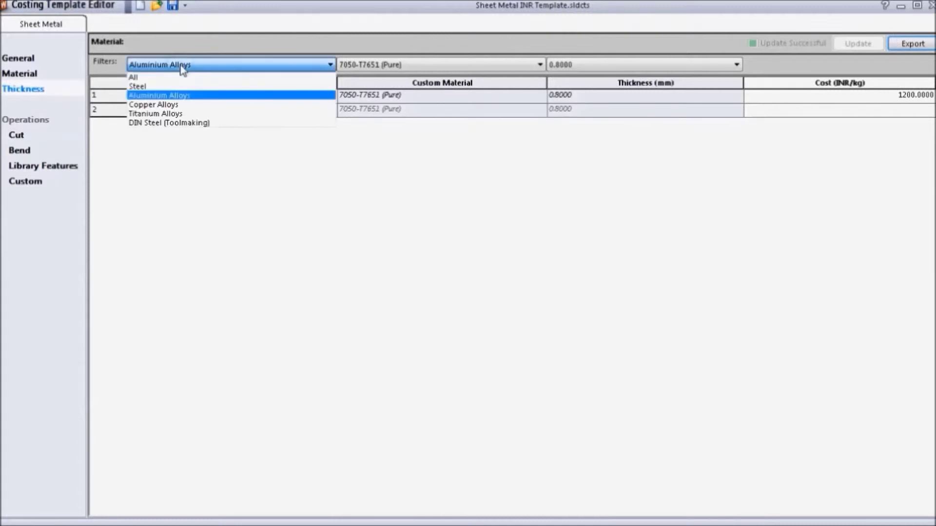
pyautogui.click(166, 123)
pyautogui.click(373, 96)
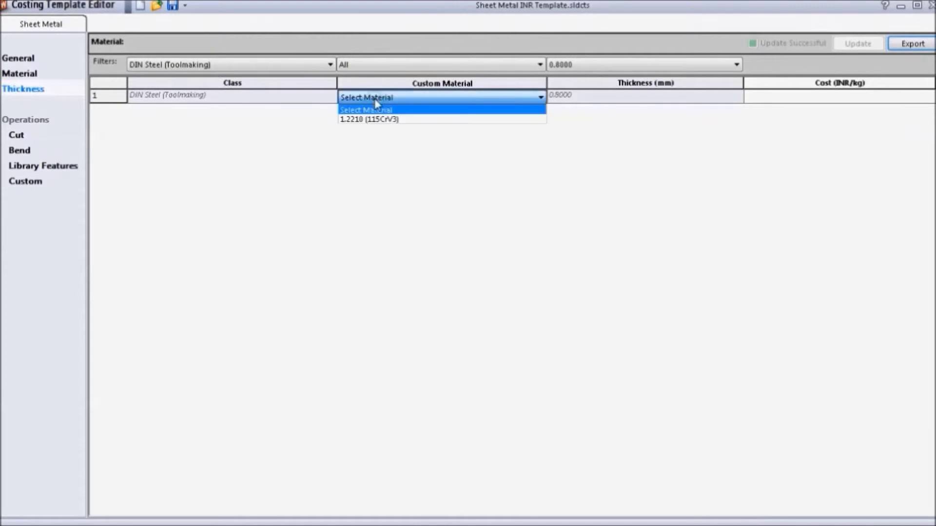
pyautogui.click(372, 121)
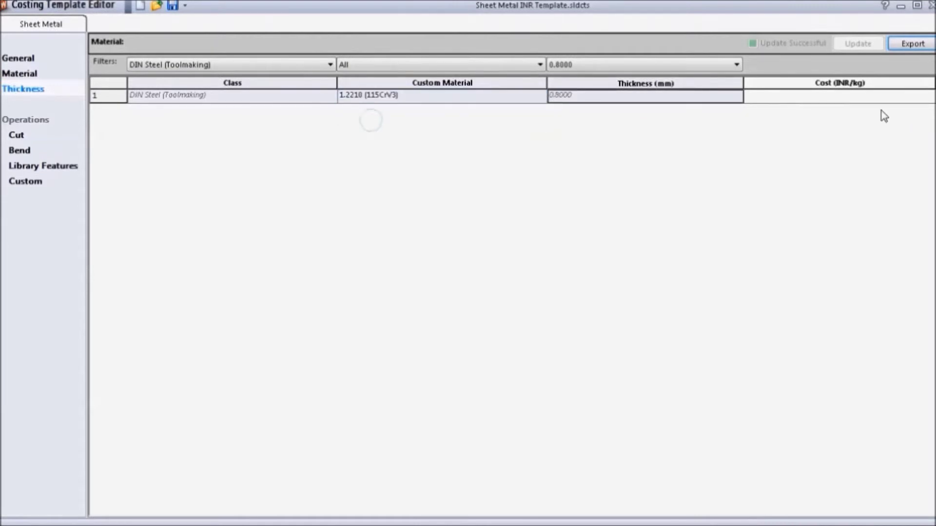
pyautogui.click(874, 94)
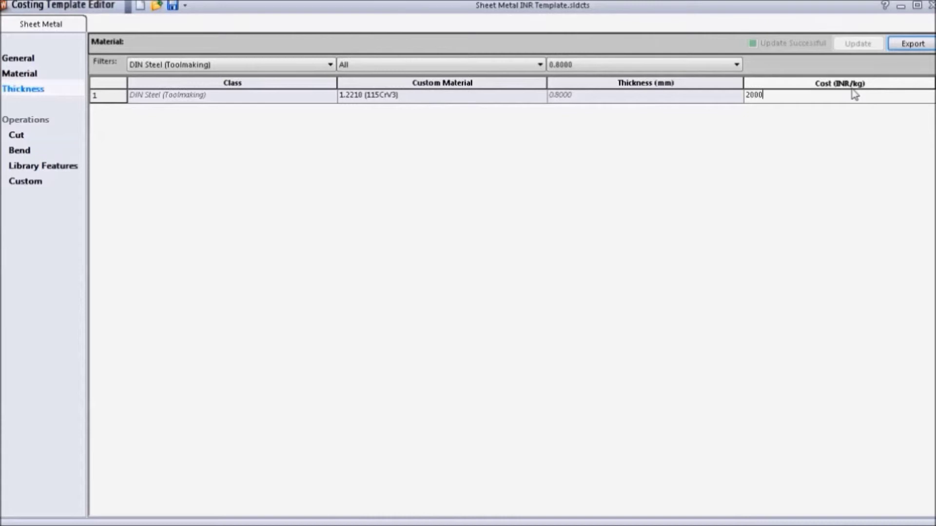
pyautogui.press('Return')
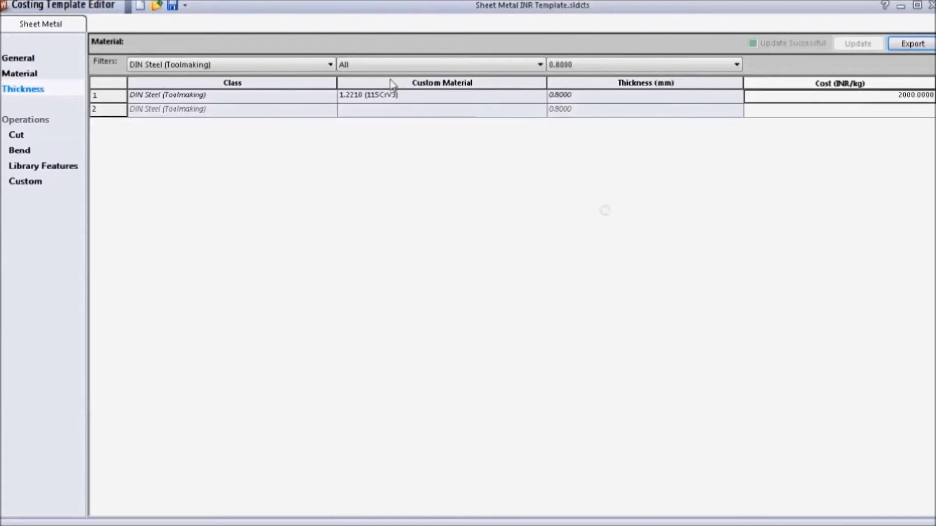
# Step: Reset the thickness table's class, custom material and thickness filters to All to review the costs
pyautogui.click(271, 64)
pyautogui.click(234, 78)
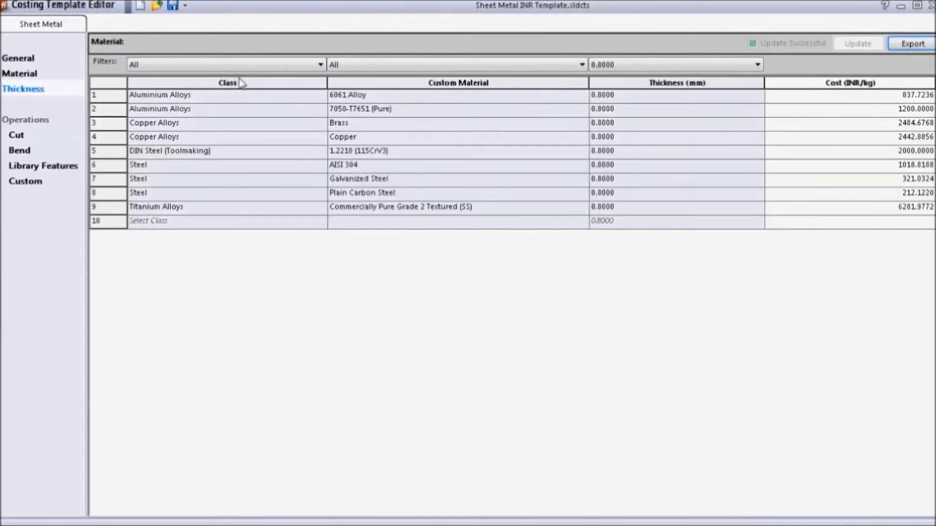
pyautogui.click(449, 66)
pyautogui.click(443, 77)
pyautogui.click(636, 68)
pyautogui.click(633, 78)
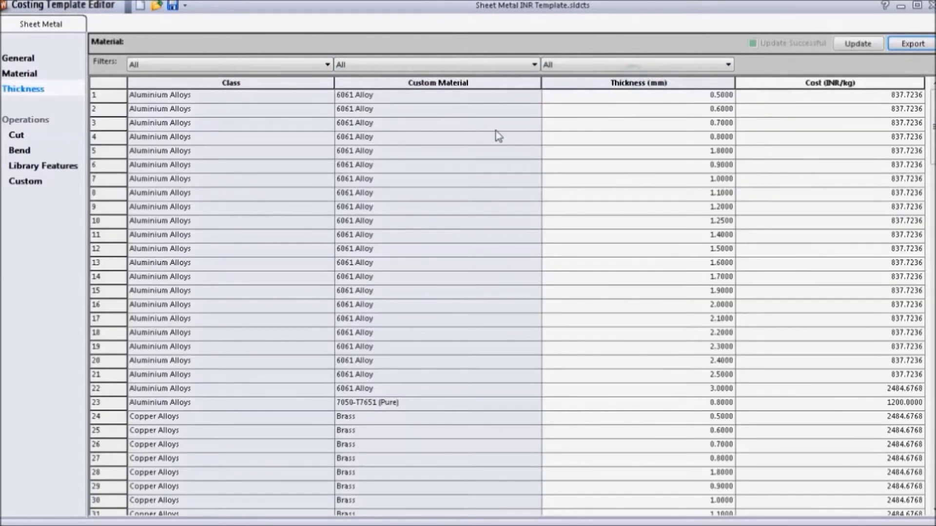
pyautogui.moveTo(931, 127); pyautogui.dragTo(902, 92)
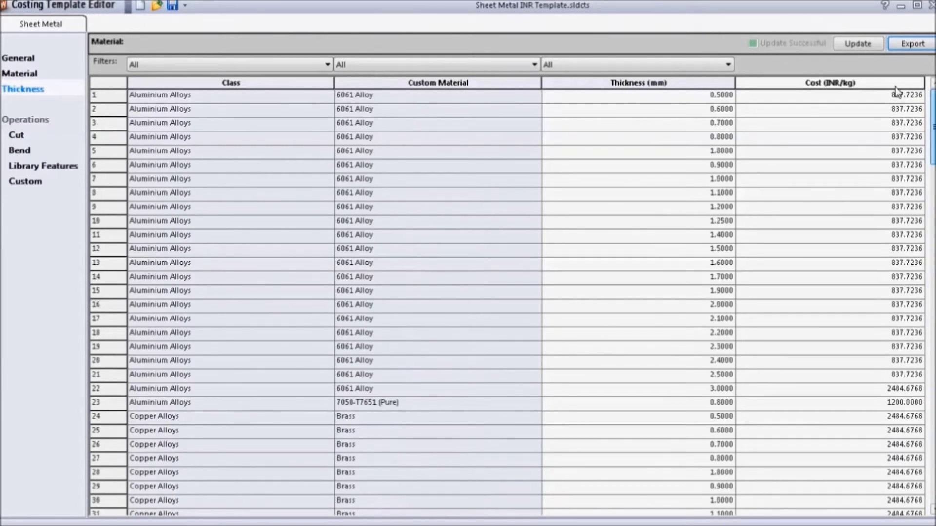
# Step: Set Plasma as the default cut method in the template's cut operations
pyautogui.click(21, 138)
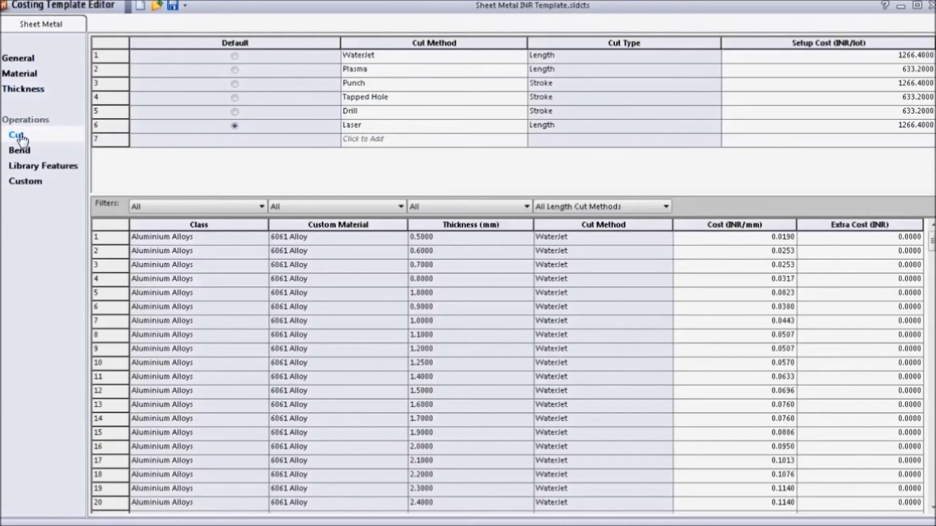
pyautogui.click(235, 84)
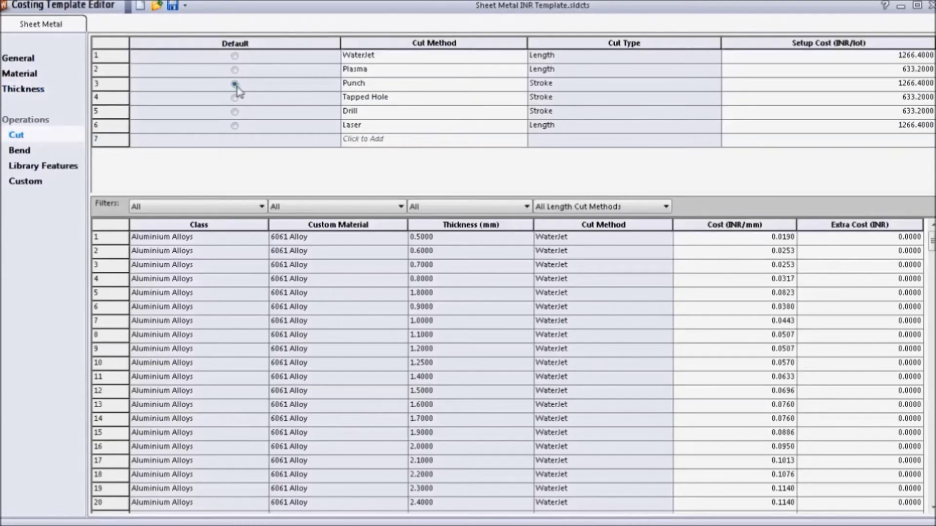
pyautogui.click(235, 127)
# Step: Filter the cut cost table to Aluminium Alloys, 6061 Alloy and a thickness of 0.8000 mm
pyautogui.click(225, 207)
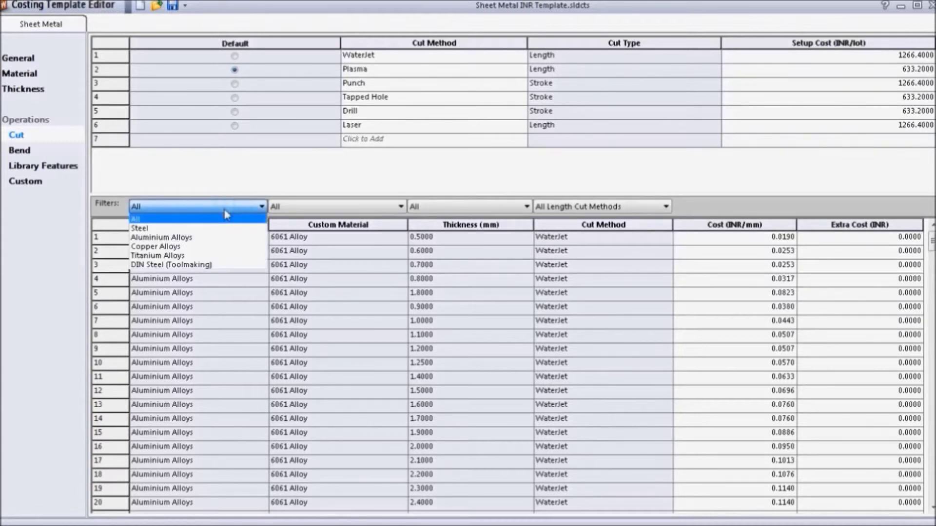
pyautogui.click(217, 239)
pyautogui.click(359, 207)
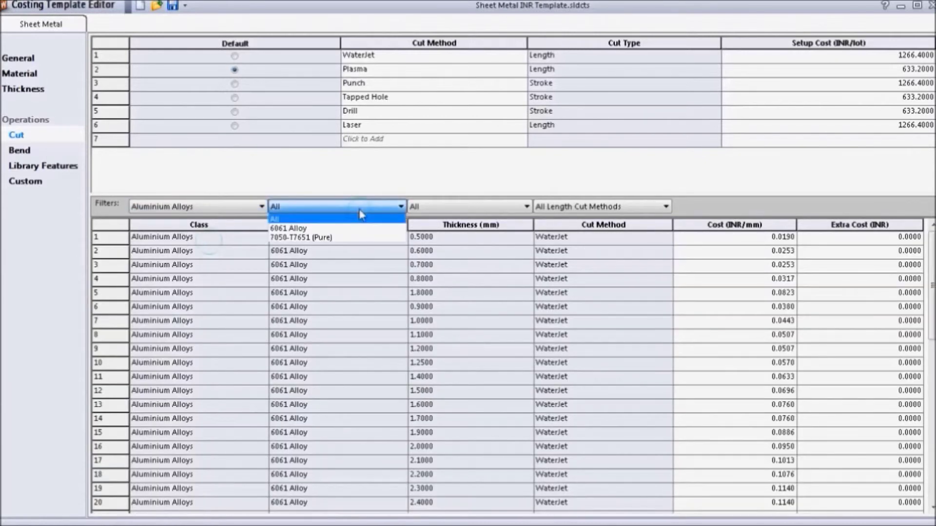
pyautogui.click(341, 229)
pyautogui.click(502, 206)
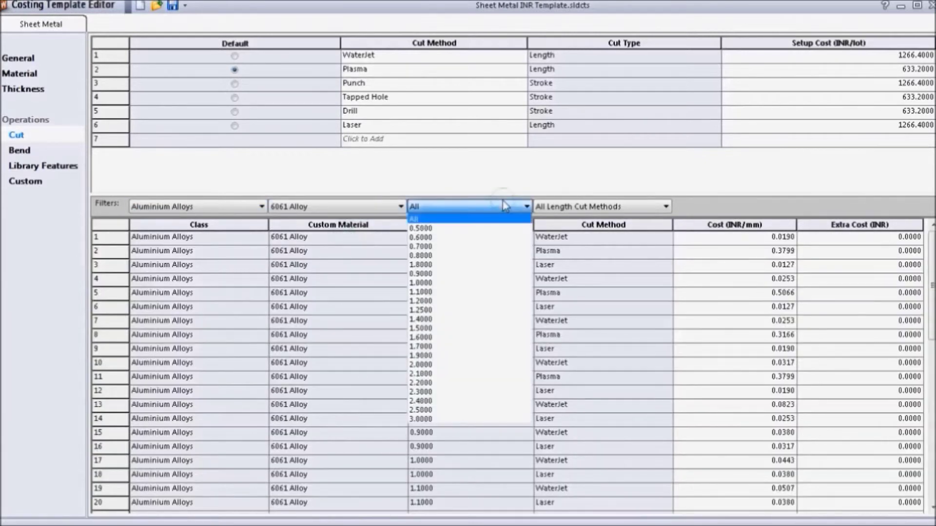
pyautogui.click(475, 248)
pyautogui.click(482, 208)
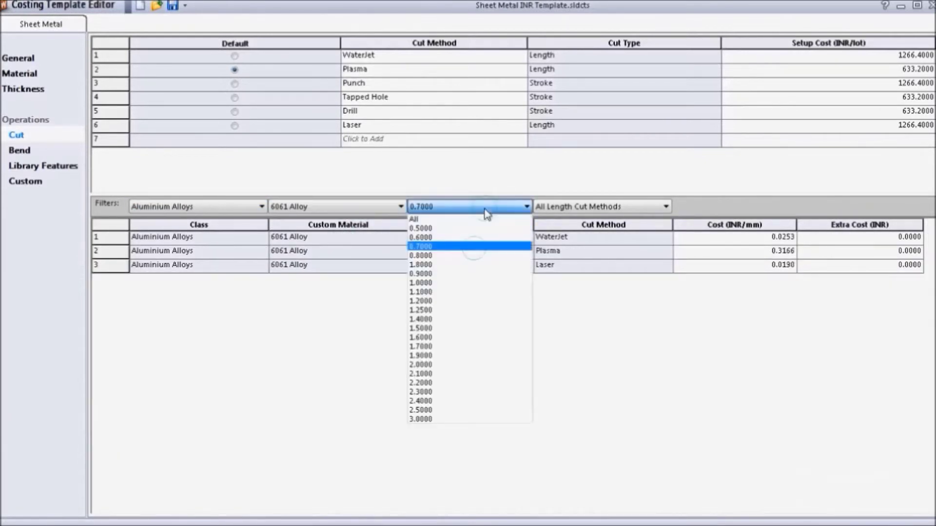
pyautogui.click(464, 256)
# Step: Examine the cut costs for Punch, WaterJet and all stroke cut methods, returning the filter to All Length Cut Methods
pyautogui.click(584, 209)
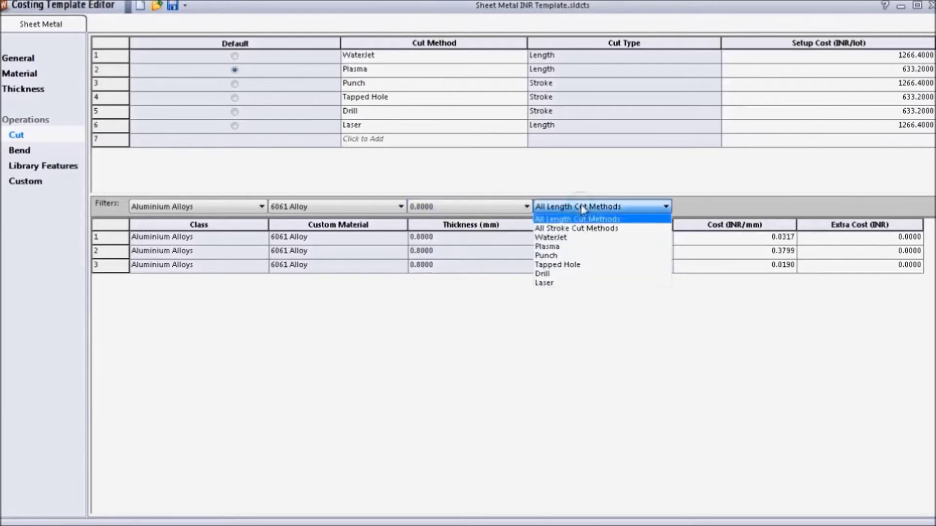
pyautogui.click(550, 256)
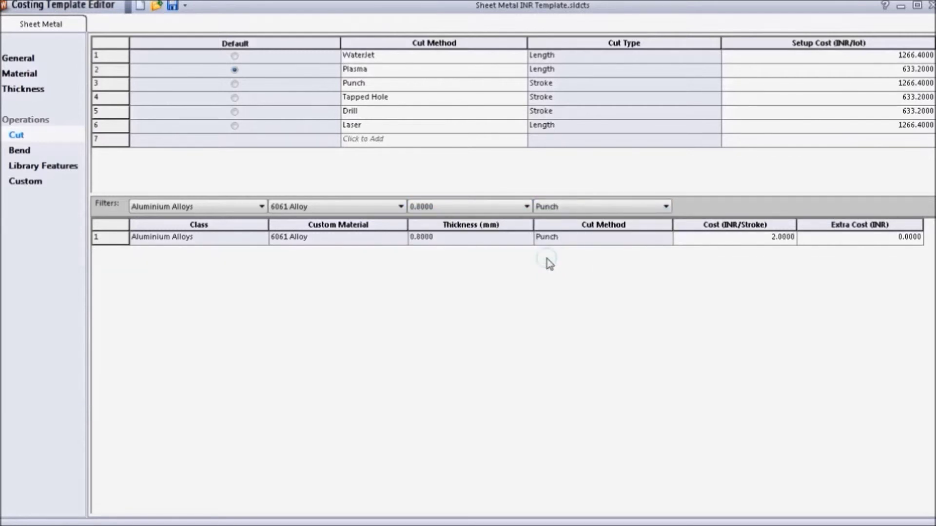
pyautogui.click(582, 207)
pyautogui.click(580, 237)
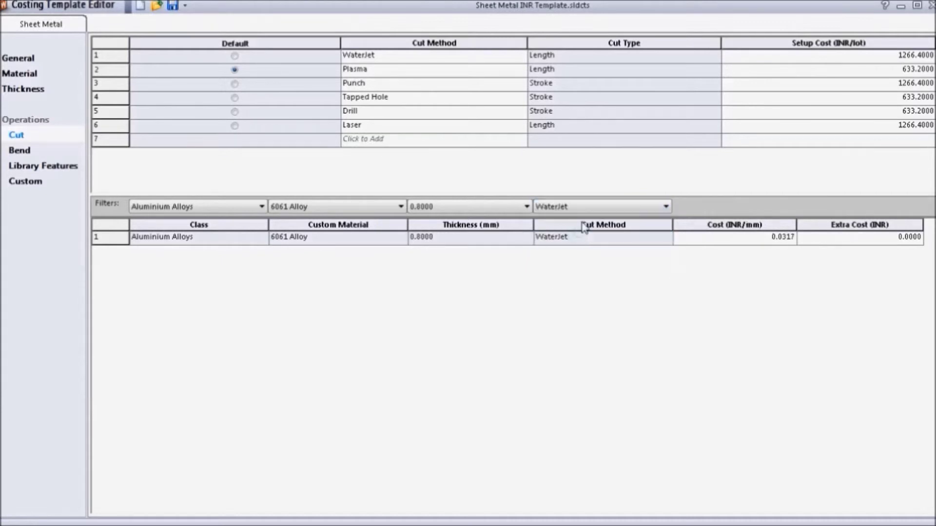
pyautogui.click(589, 208)
pyautogui.click(582, 210)
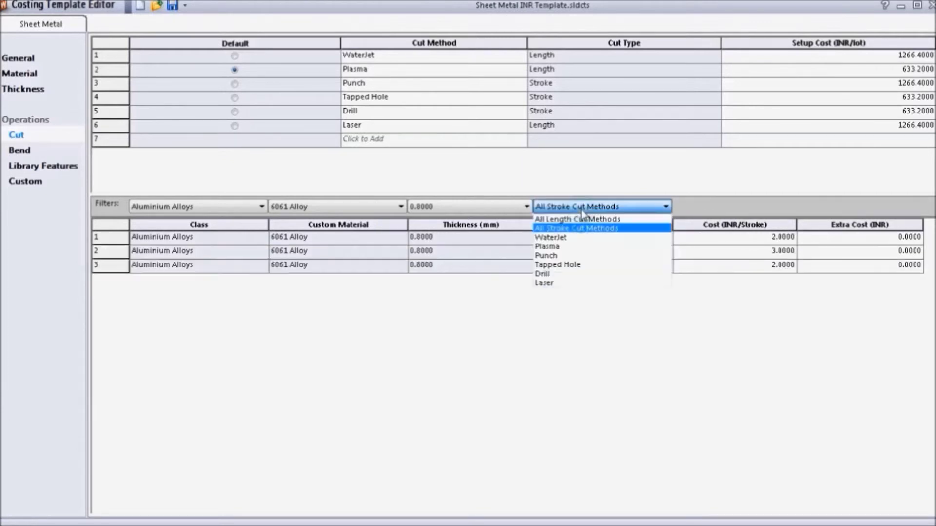
pyautogui.click(583, 209)
pyautogui.click(584, 206)
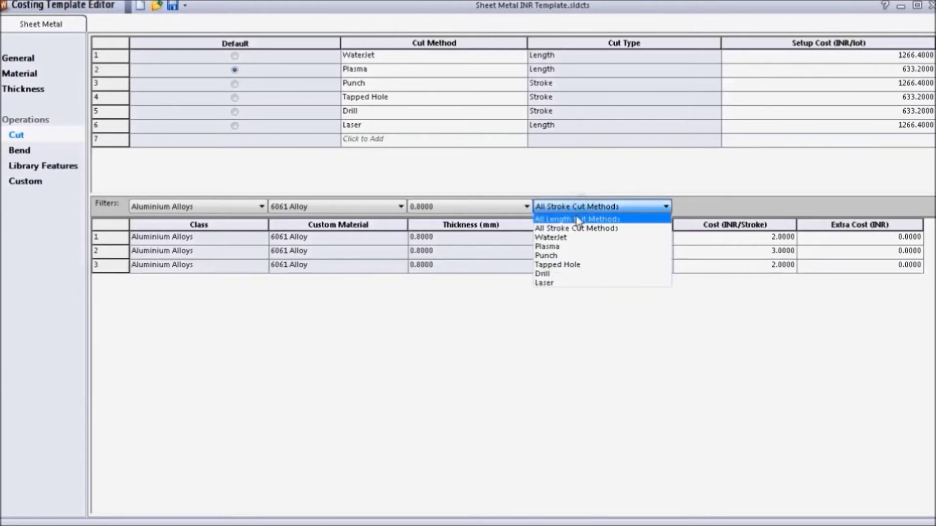
pyautogui.click(578, 220)
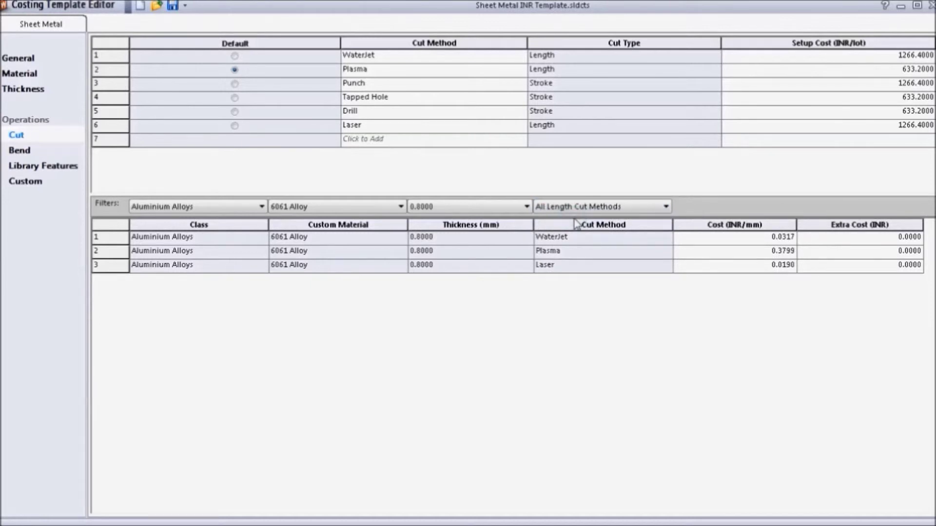
# Step: Examine the setup distribution options for a new bend method and a new hem method in the bend operations
pyautogui.click(23, 154)
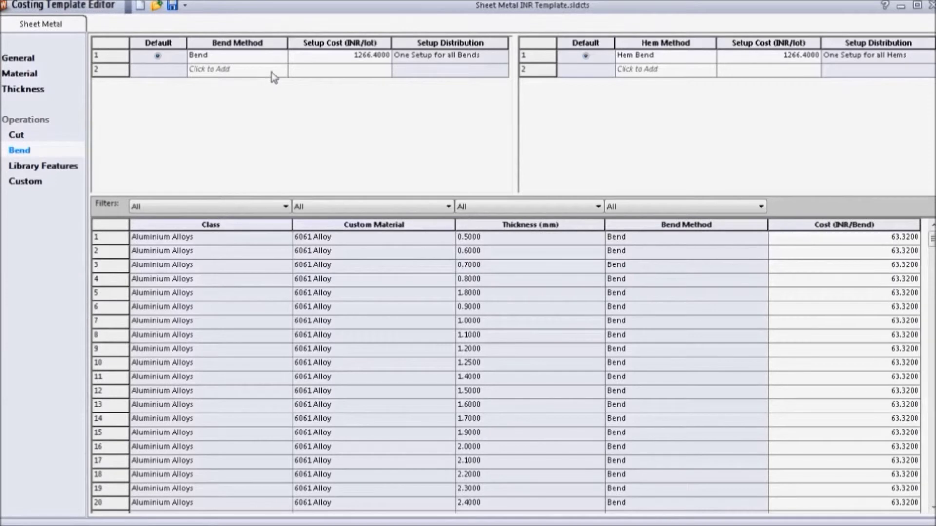
pyautogui.click(273, 77)
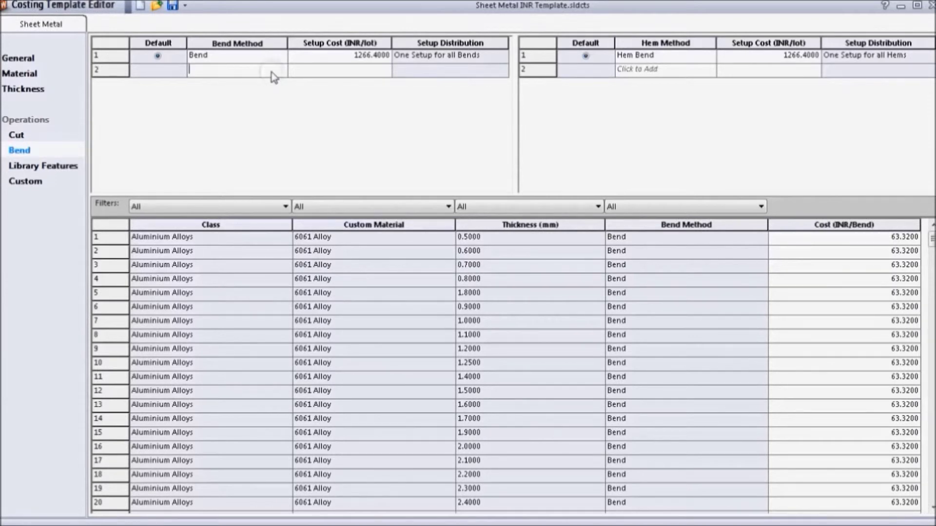
pyautogui.click(324, 76)
pyautogui.click(416, 74)
pyautogui.click(416, 73)
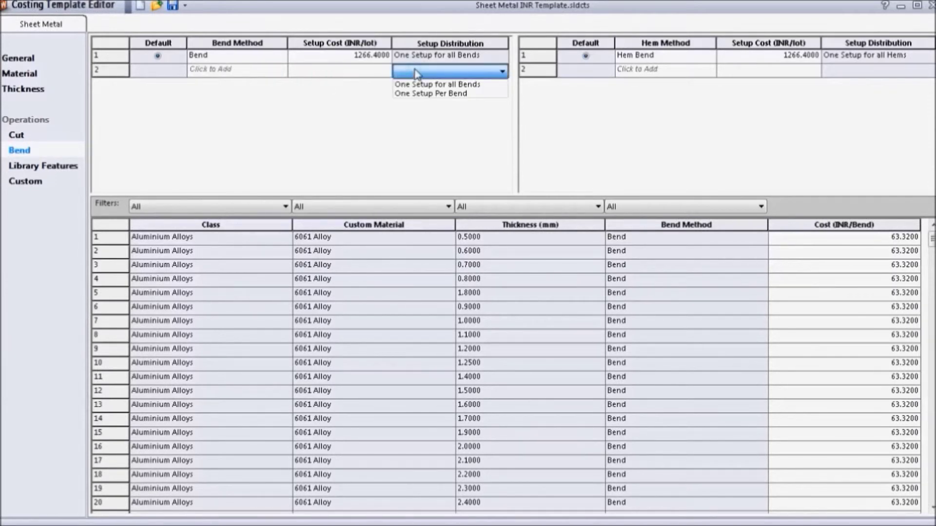
pyautogui.click(466, 135)
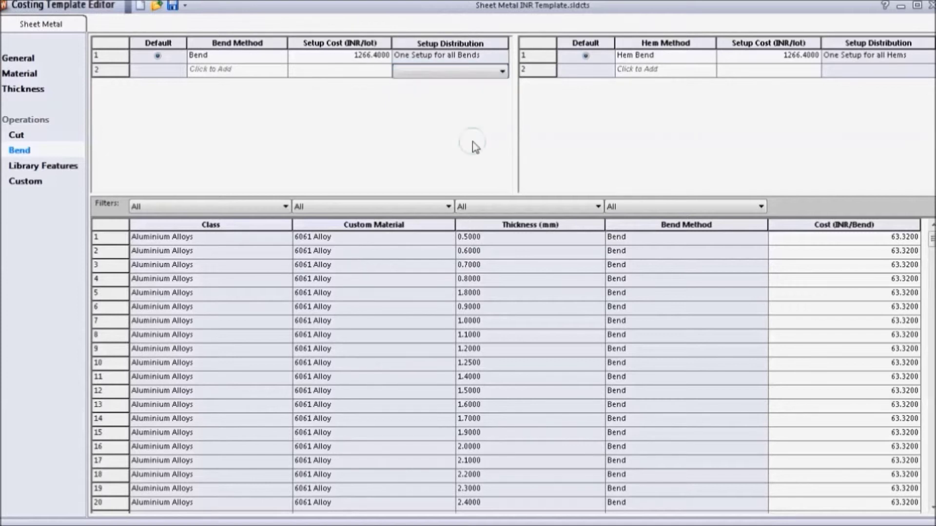
pyautogui.click(642, 71)
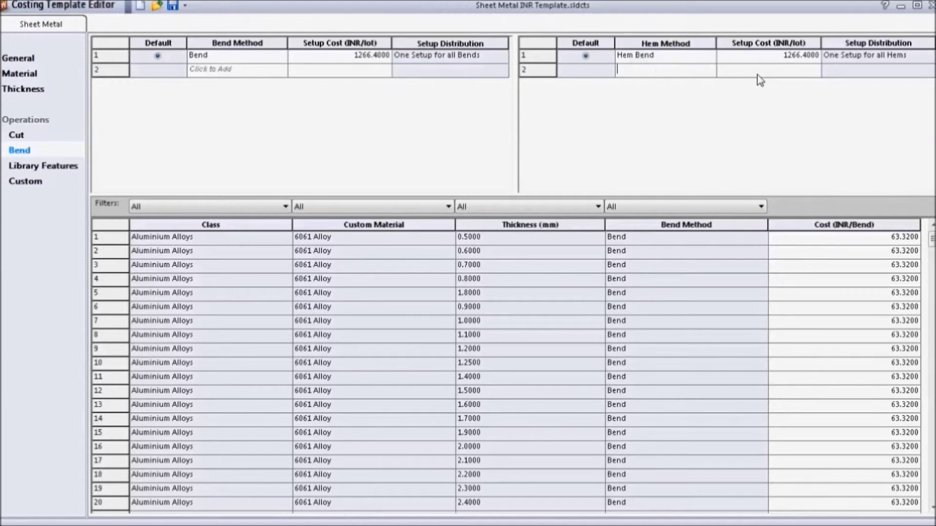
pyautogui.click(842, 71)
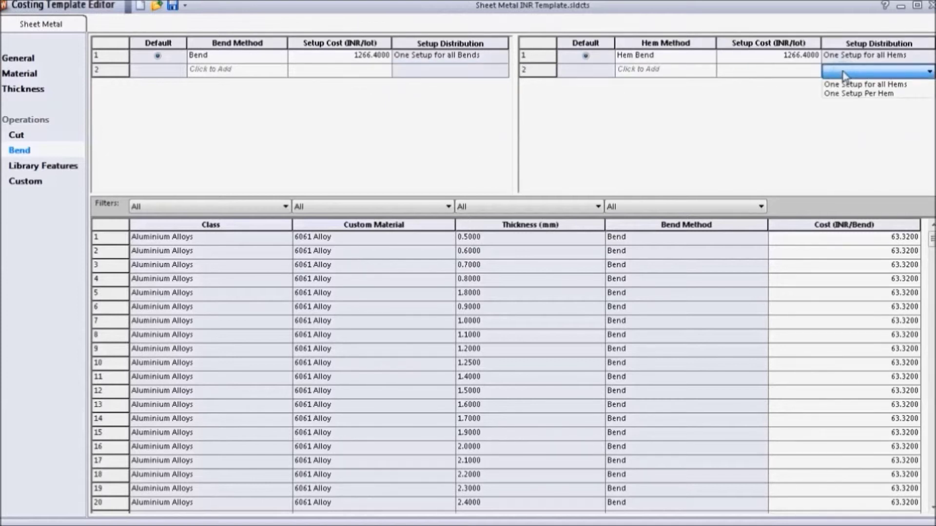
pyautogui.click(845, 71)
pyautogui.click(412, 146)
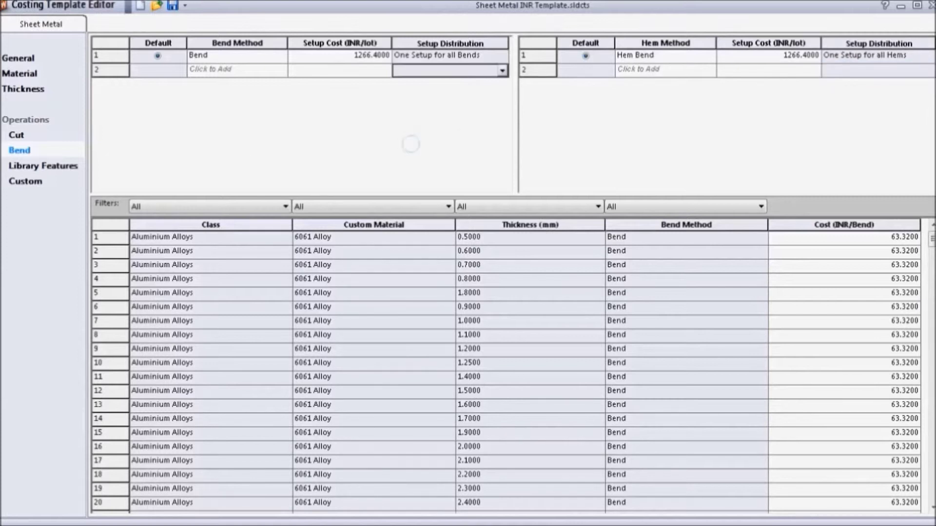
# Step: Filter the bend costs to Aluminium Alloys, 7050-T7651 (Pure), 0.6000 mm and Bend, and set the cost to 200 INR/bend
pyautogui.click(207, 209)
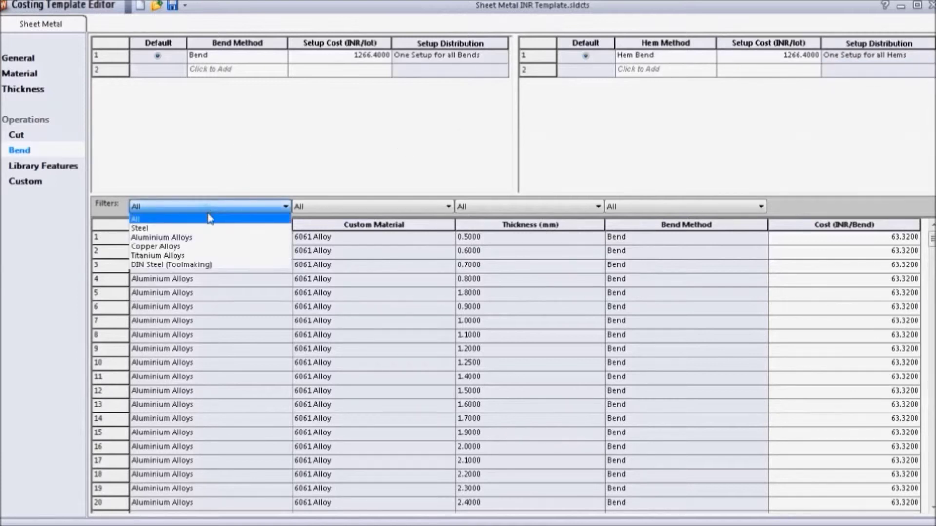
pyautogui.click(202, 238)
pyautogui.click(370, 210)
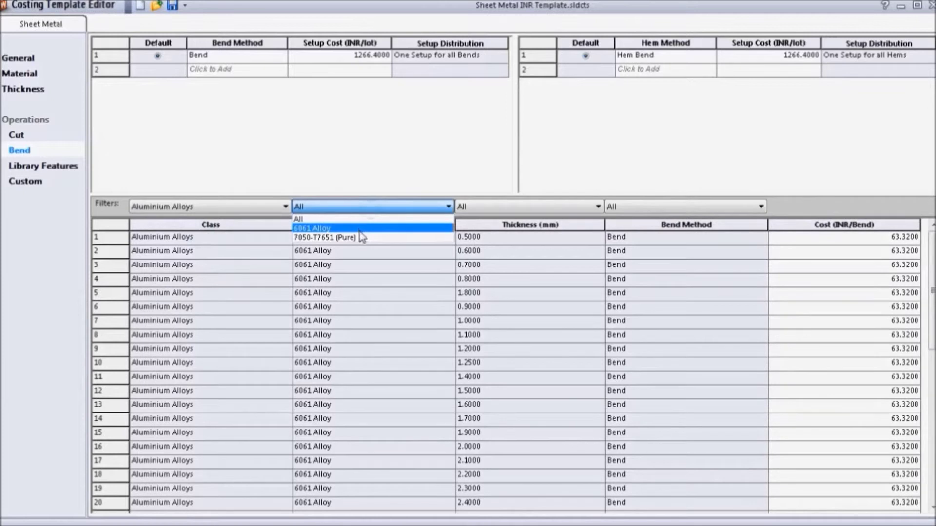
pyautogui.click(361, 238)
pyautogui.click(497, 209)
pyautogui.click(493, 237)
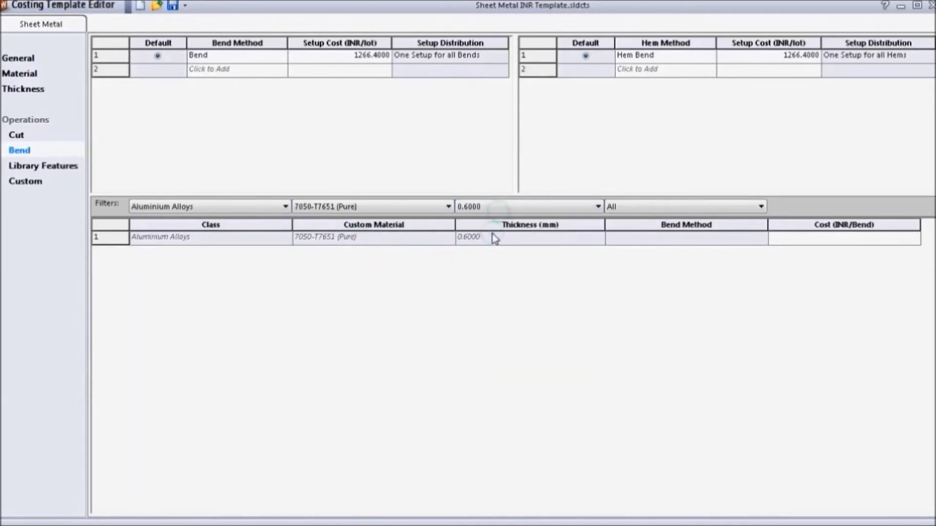
pyautogui.click(681, 206)
pyautogui.click(666, 229)
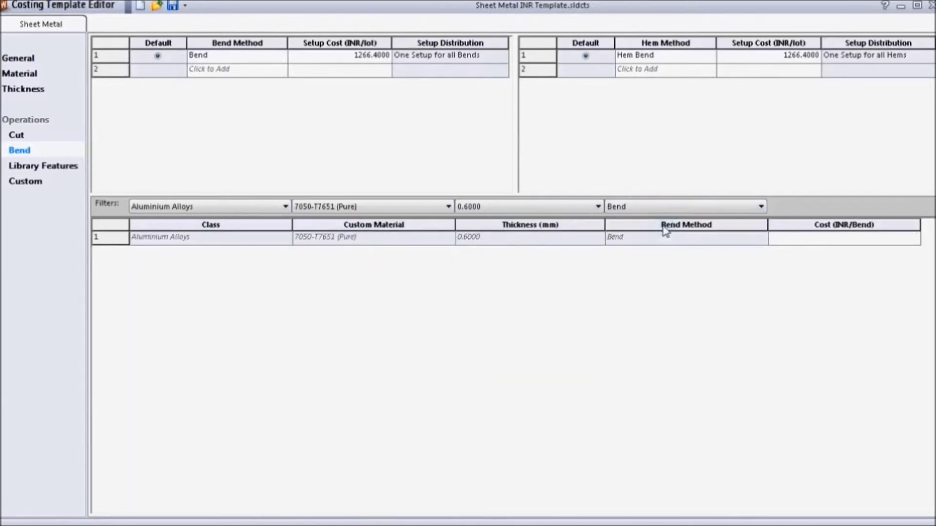
pyautogui.click(802, 240)
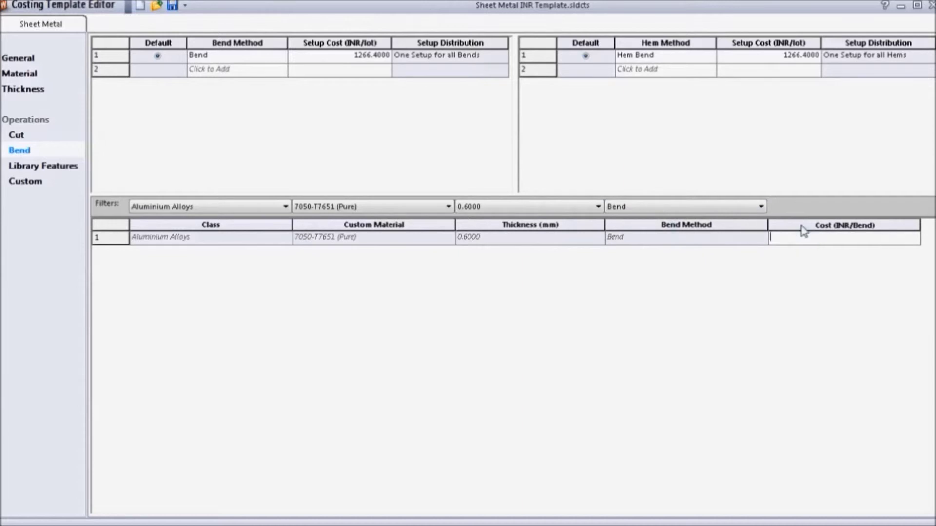
pyautogui.press('Return')
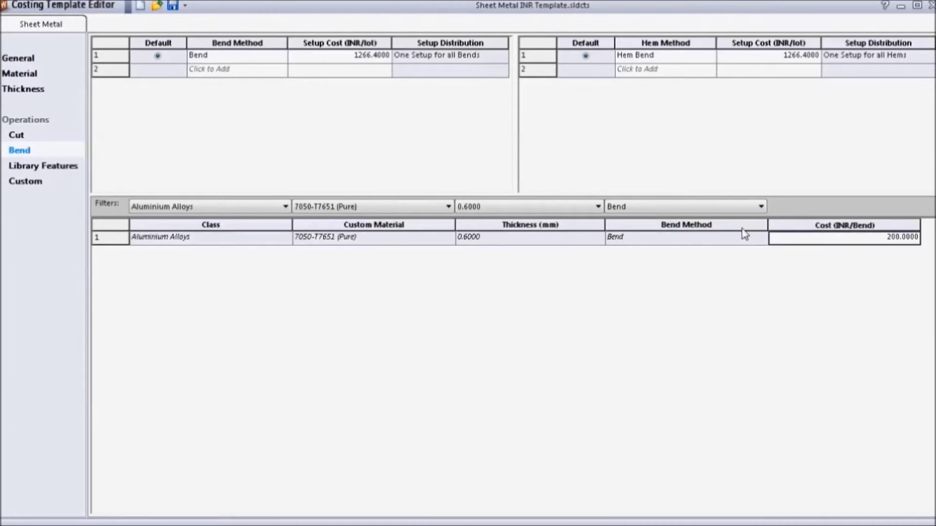
# Step: Filter the bend costs to Steel, AISI 304 and a thickness of 1.6000 mm
pyautogui.click(271, 206)
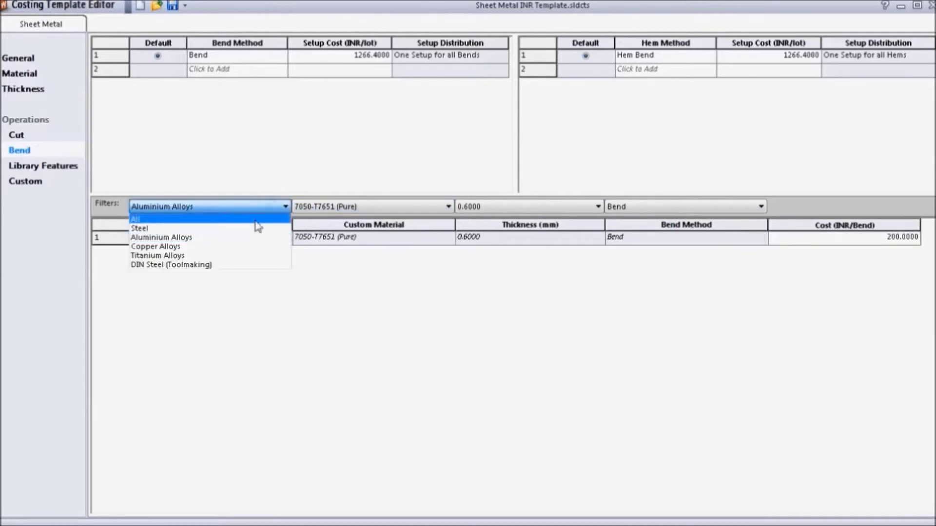
pyautogui.click(252, 229)
pyautogui.click(407, 207)
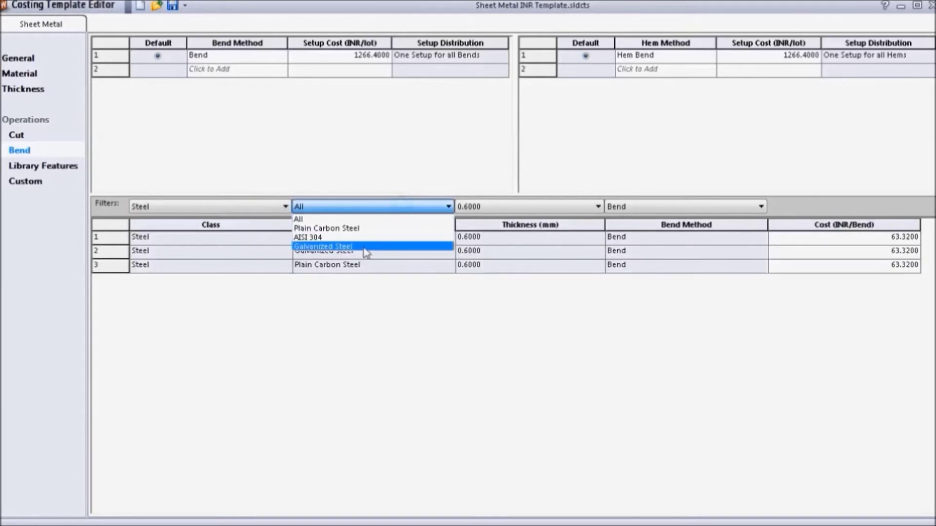
pyautogui.click(370, 238)
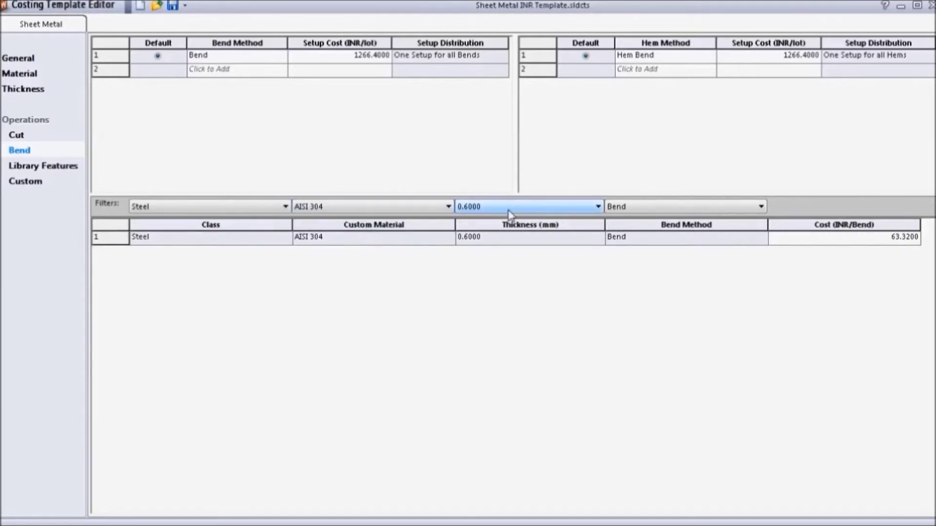
pyautogui.click(509, 212)
pyautogui.click(480, 335)
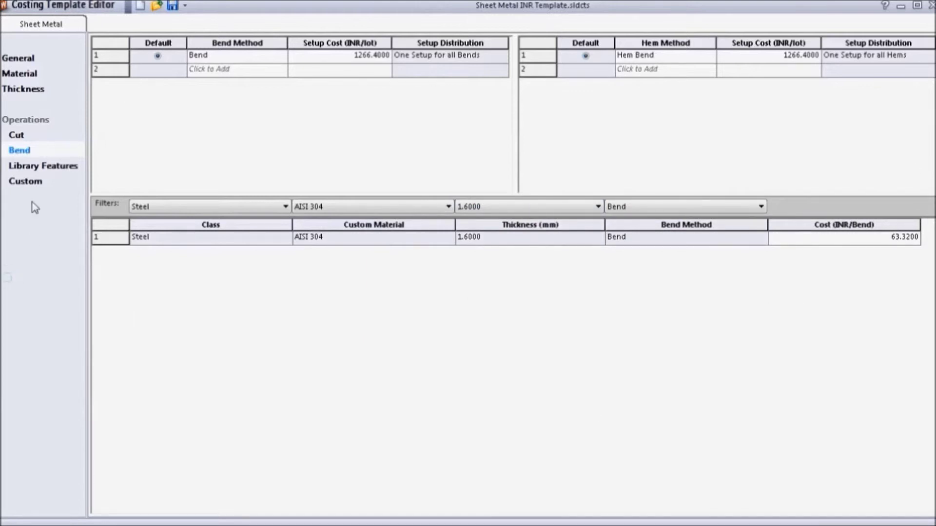
# Step: Examine the library feature cost table and the name, setup cost and setup cost distribution fields for a new feature
pyautogui.click(53, 168)
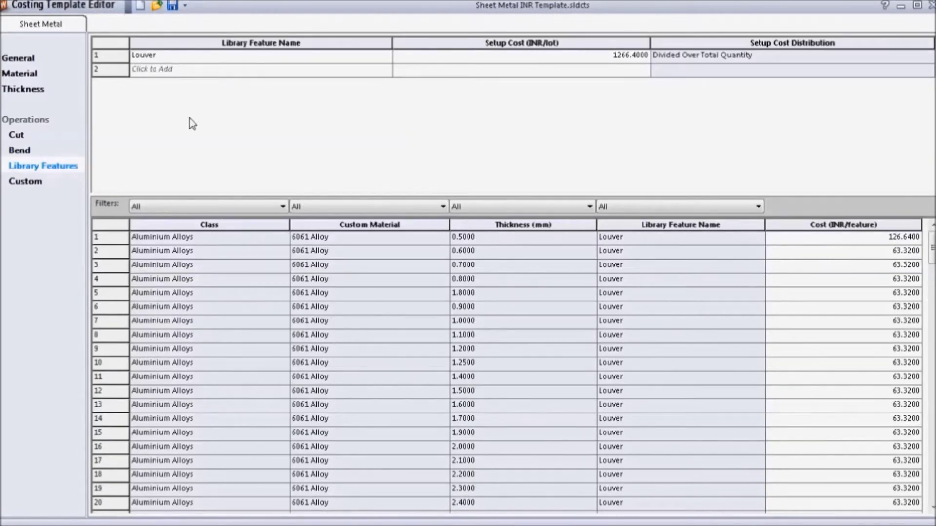
pyautogui.click(219, 73)
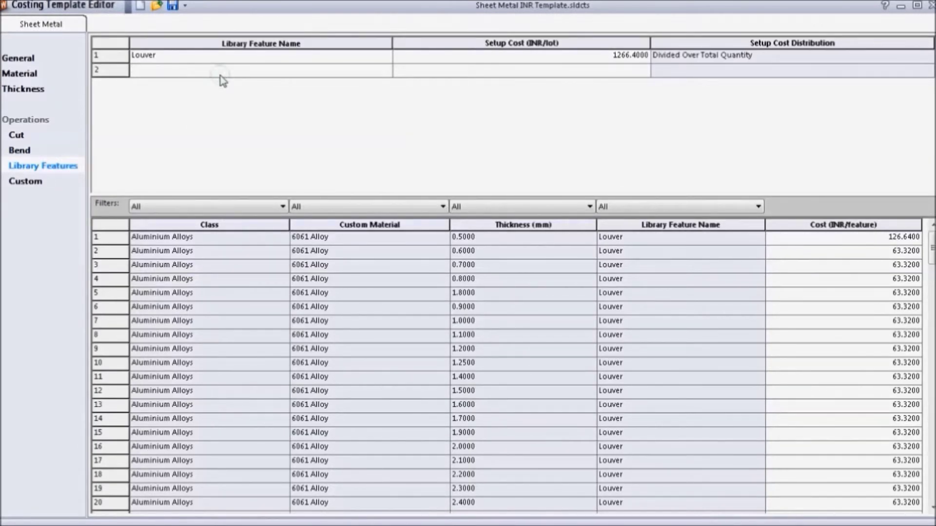
pyautogui.click(448, 74)
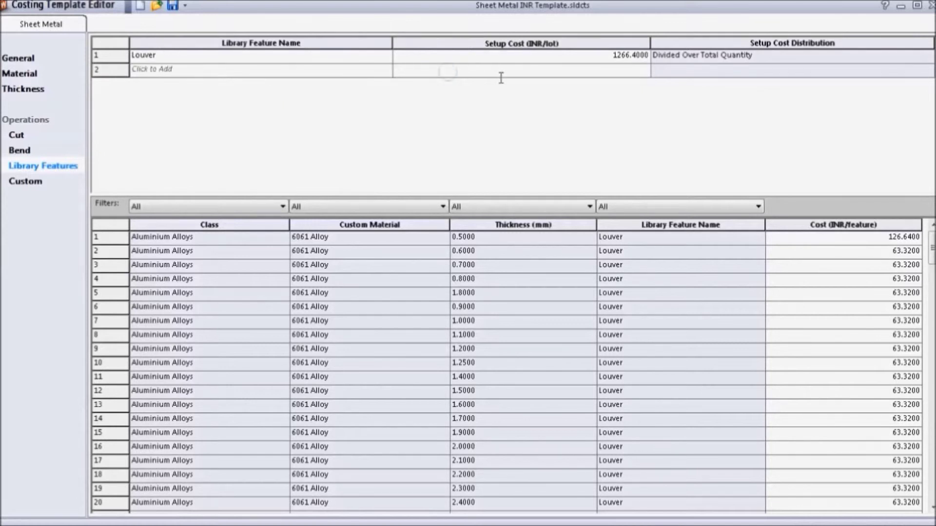
pyautogui.click(828, 73)
pyautogui.click(829, 73)
pyautogui.click(831, 75)
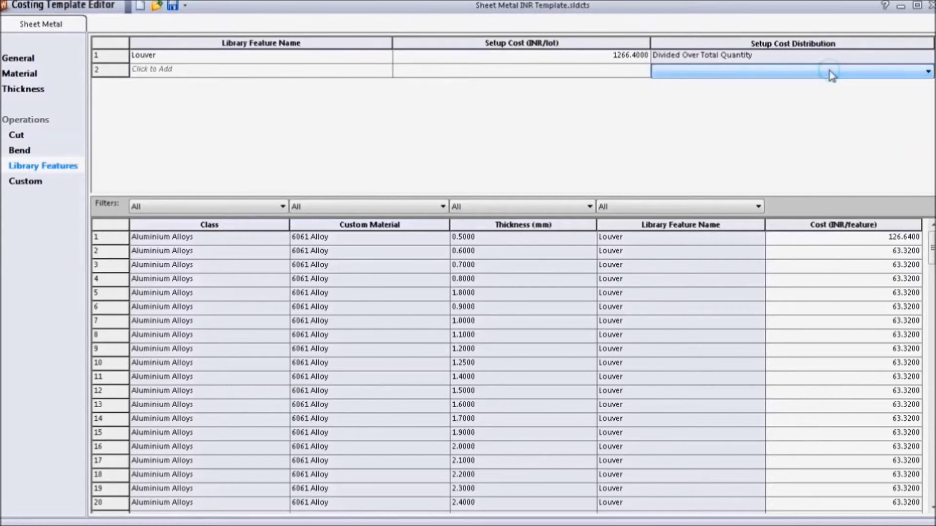
pyautogui.moveTo(931, 257); pyautogui.dragTo(931, 485)
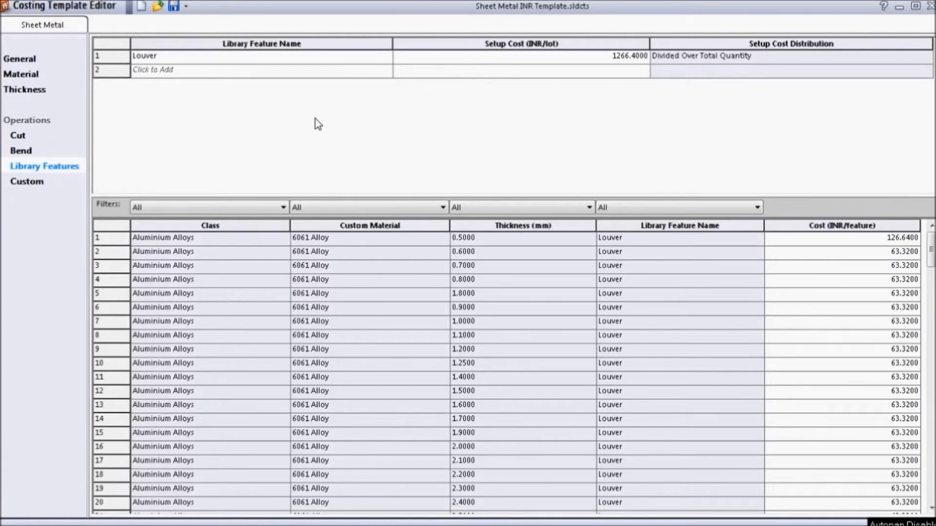
# Step: Add a library feature named Slot with a setup cost of 500 INR/lot, Divided Over Total Quantity
pyautogui.click(301, 72)
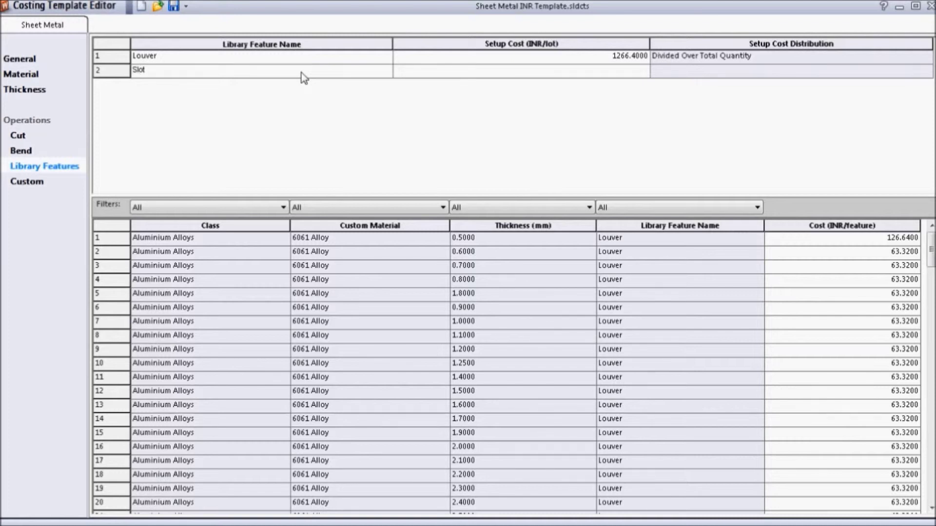
pyautogui.click(568, 74)
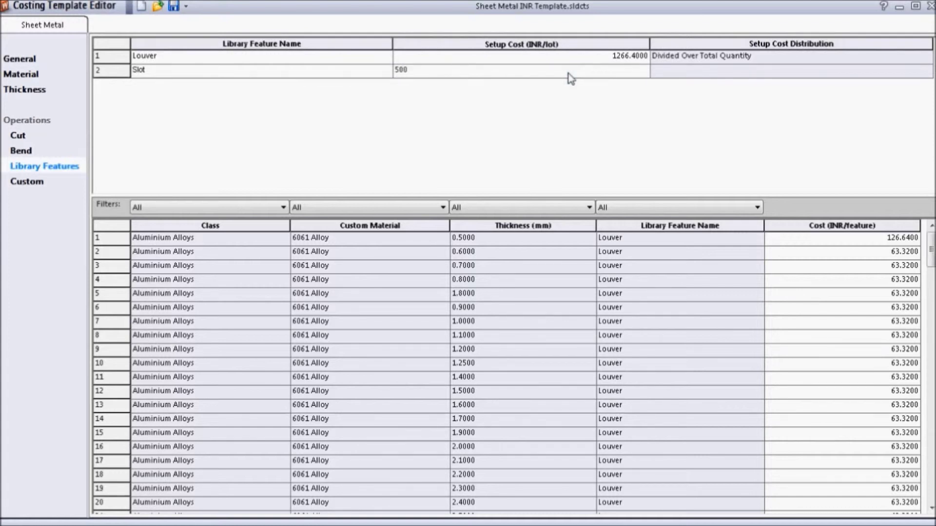
pyautogui.click(834, 77)
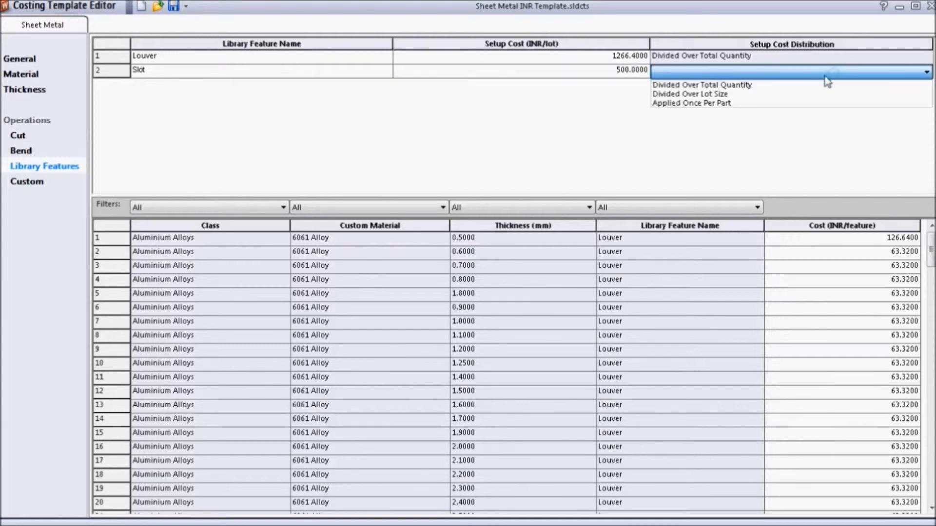
pyautogui.click(806, 86)
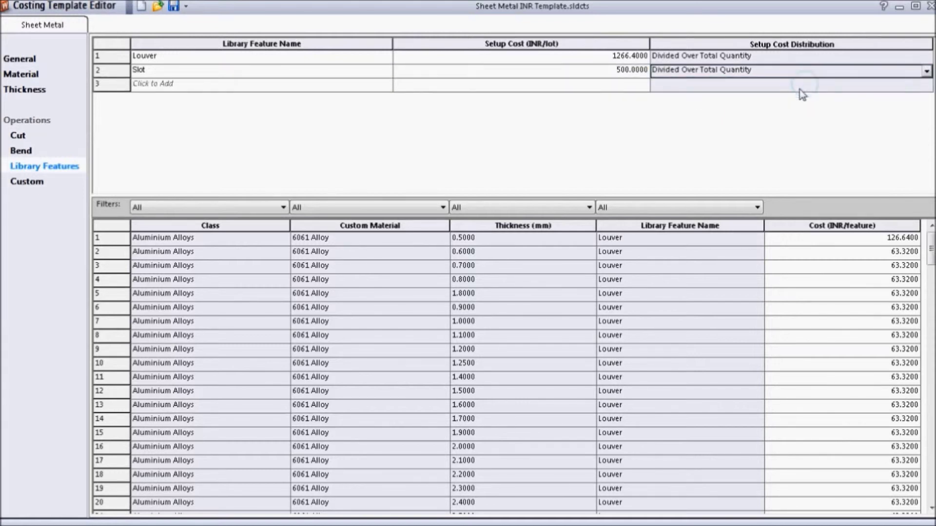
# Step: Filter the library feature costs to Aluminium Alloys, 6061 Alloy and a thickness of 0.8000 mm
pyautogui.click(203, 208)
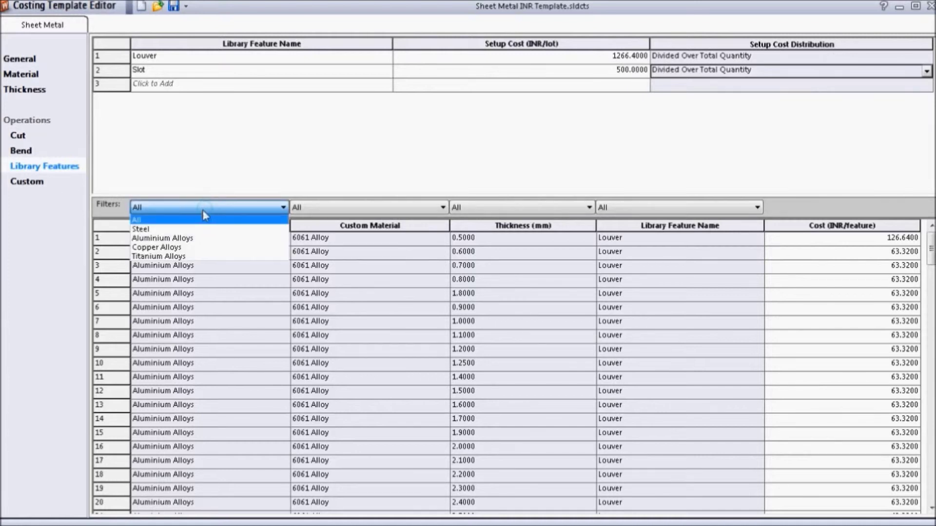
pyautogui.click(193, 241)
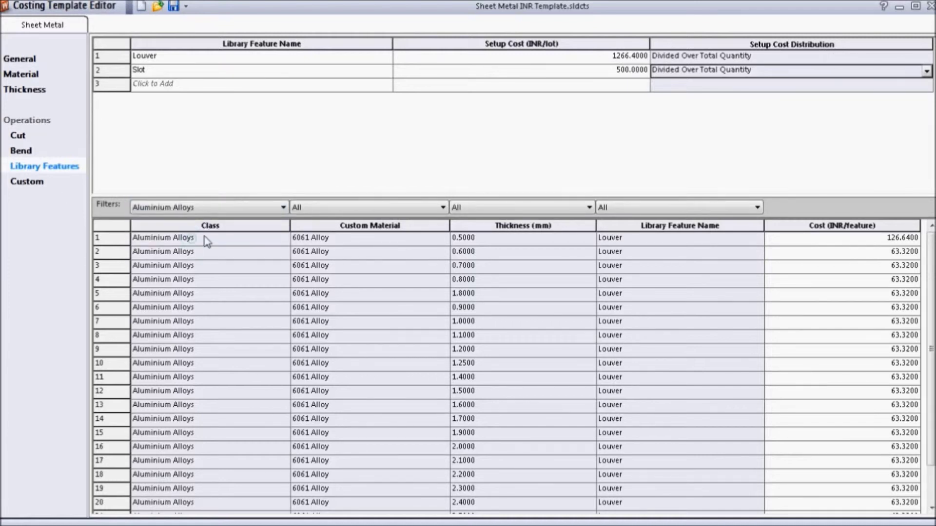
pyautogui.click(340, 208)
pyautogui.click(333, 229)
pyautogui.click(522, 209)
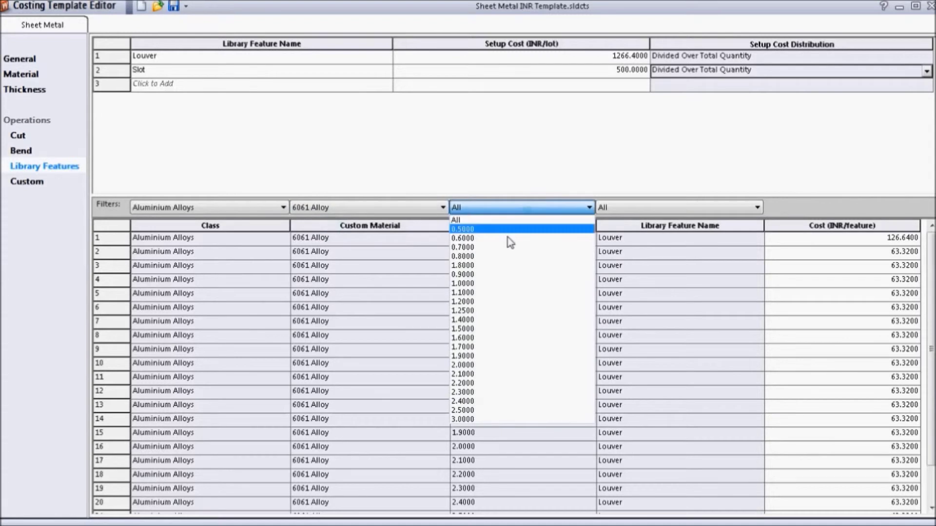
pyautogui.click(498, 257)
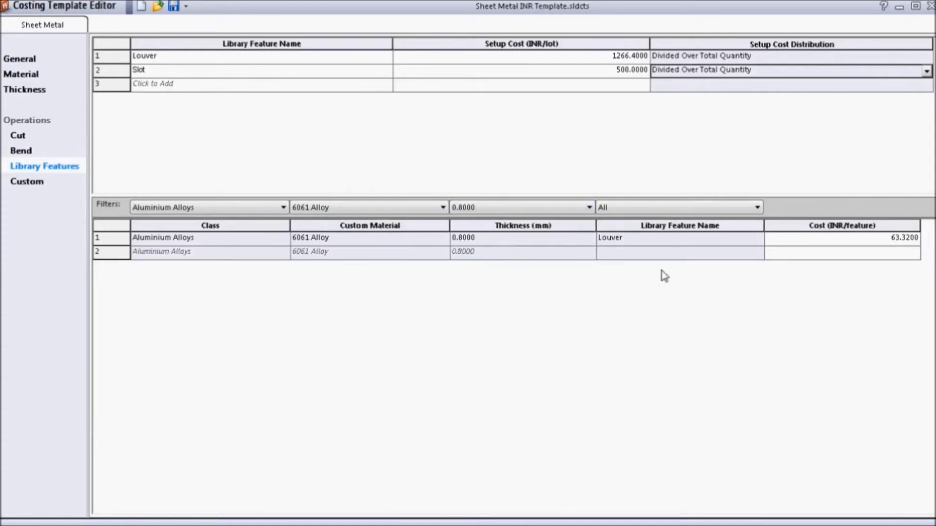
# Step: Add a Slot entry to the filtered library feature costs and set its cost to 50 INR/feature
pyautogui.click(671, 256)
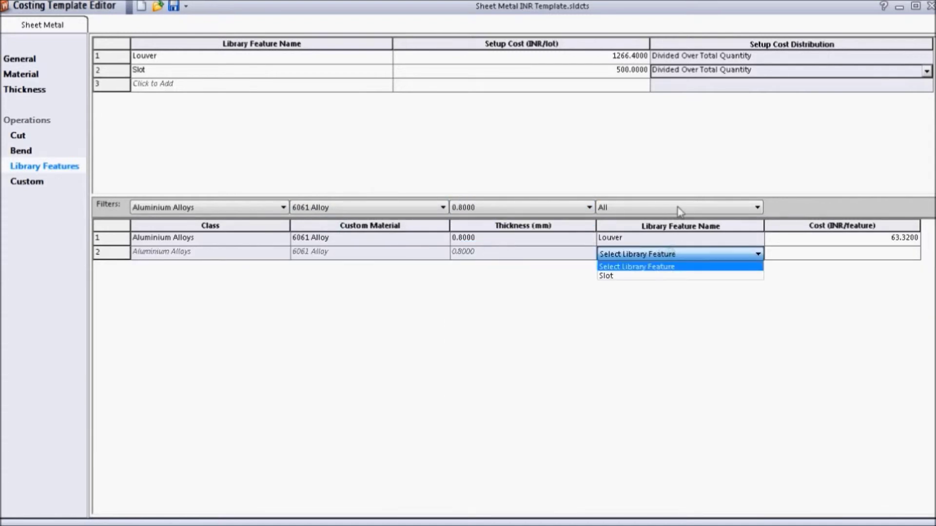
pyautogui.click(642, 275)
pyautogui.click(838, 254)
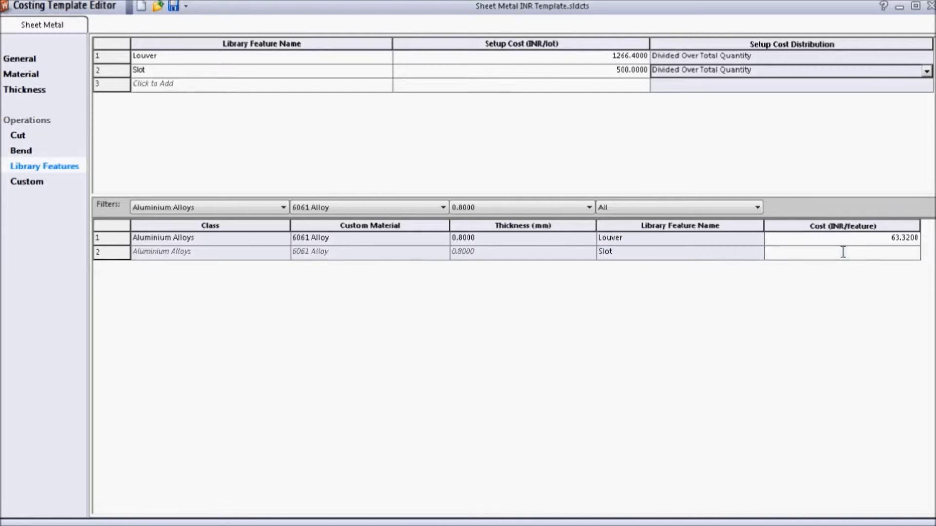
pyautogui.write('50')
pyautogui.press('Return')
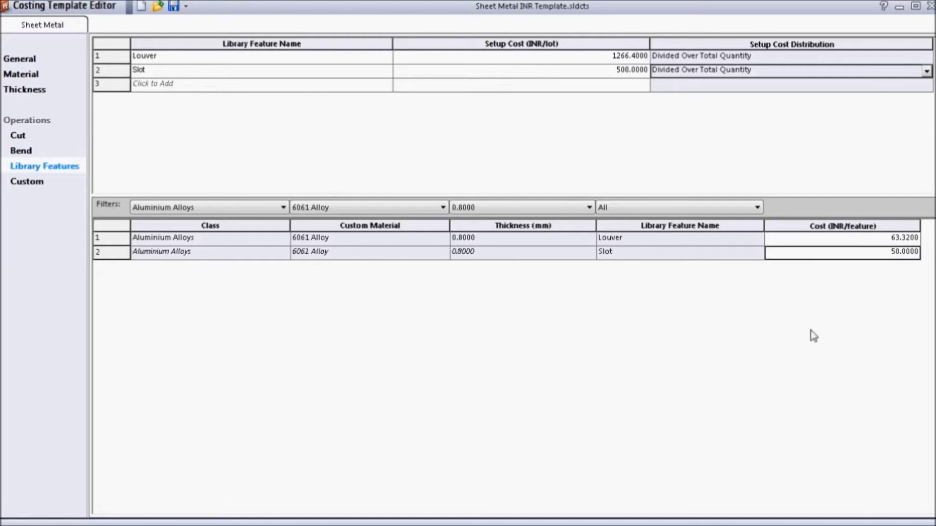
# Step: Examine the template's custom operations, then minimize the Costing Template Editor to return to the part in SOLIDWORKS
pyautogui.click(26, 182)
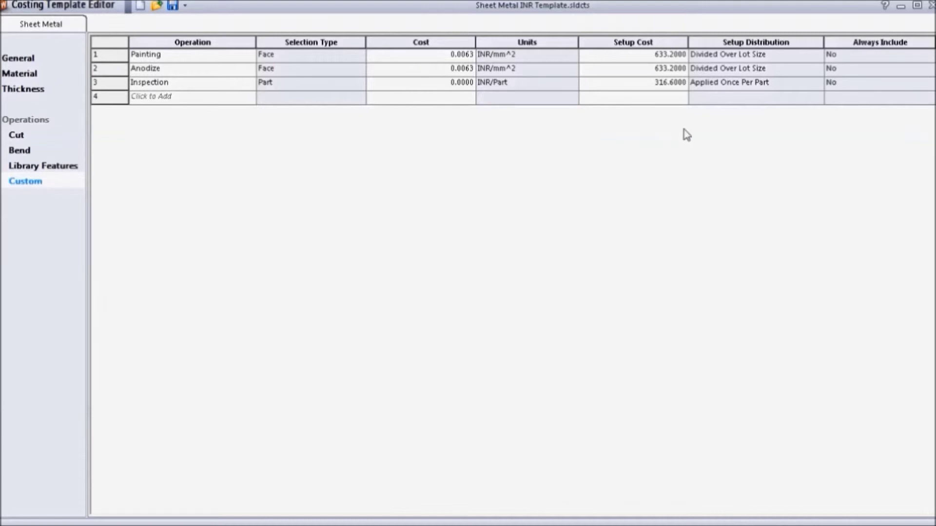
pyautogui.click(901, 6)
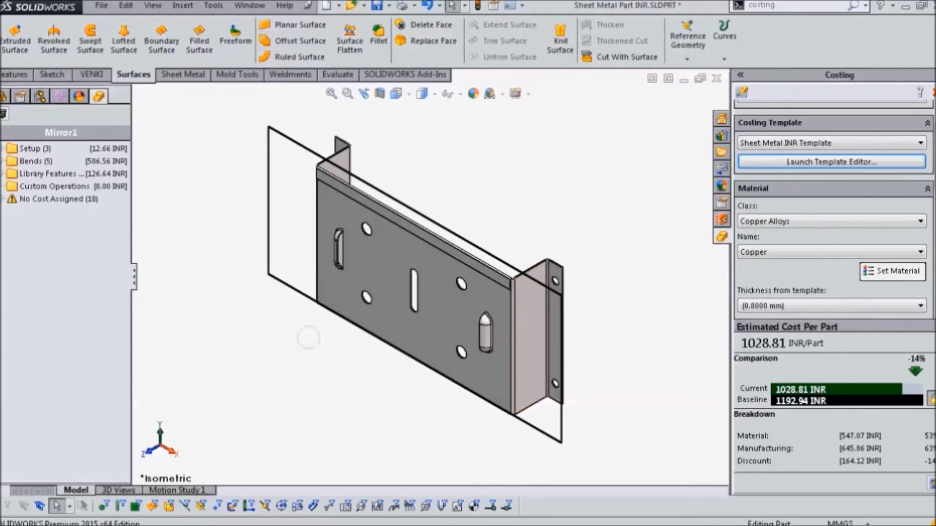
# Step: Expand the Setup, Bends, Library Features and No Cost Assigned groups in the part's costing tree to examine their costs
pyautogui.doubleClick(29, 148)
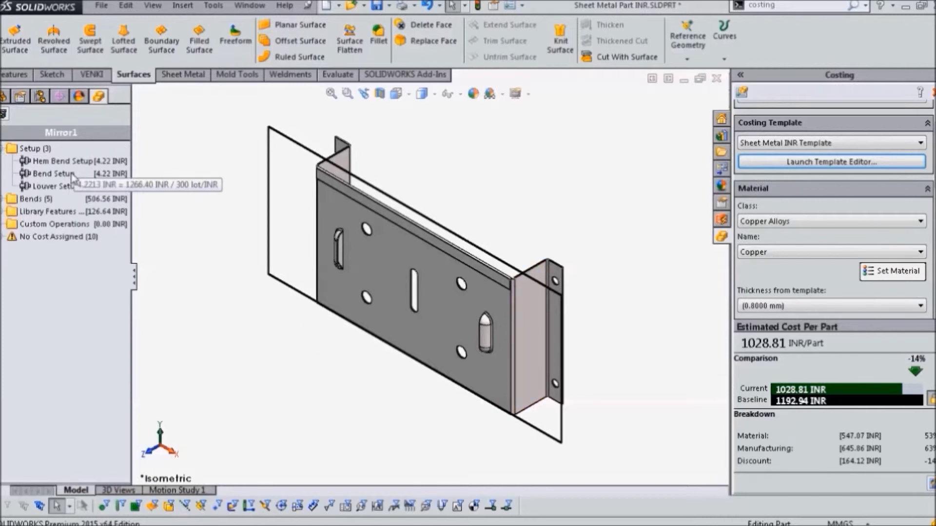
pyautogui.click(4, 200)
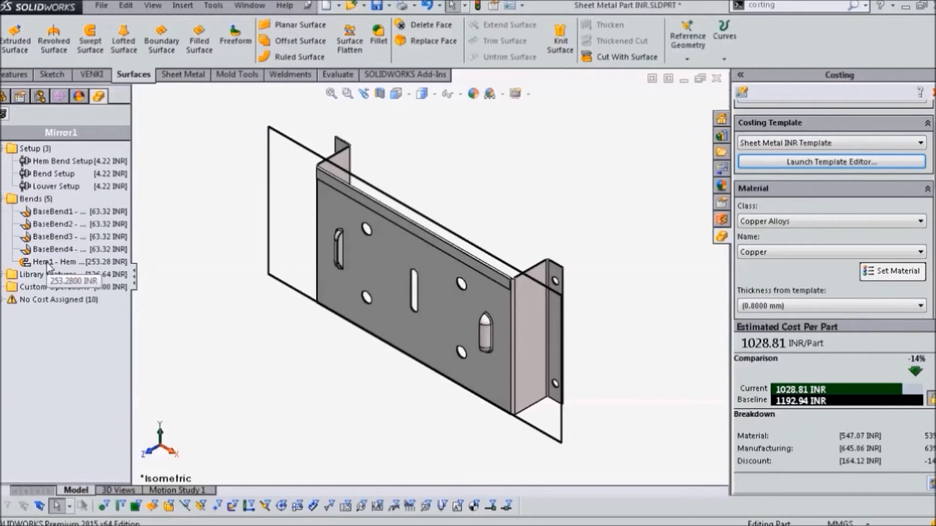
pyautogui.click(4, 275)
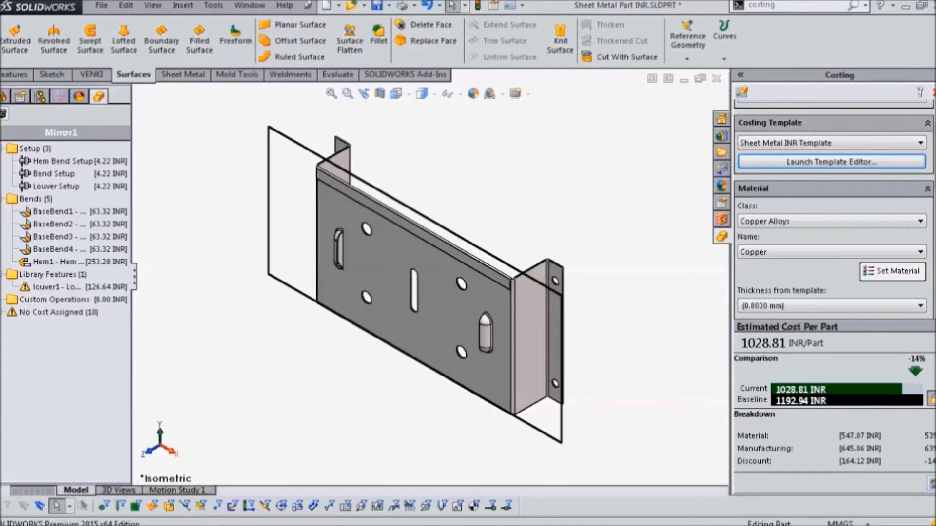
pyautogui.click(4, 312)
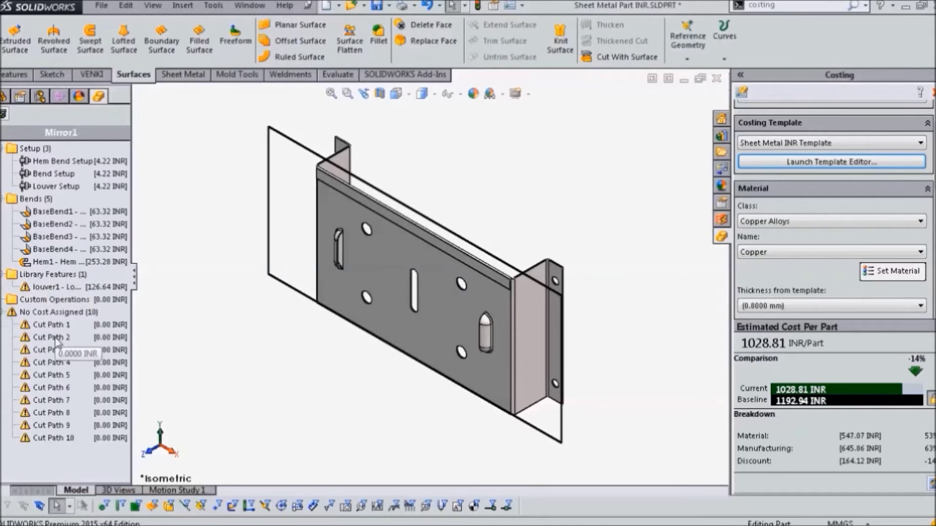
# Step: Assign a cost of 10 INR to Cut Path 1 and 20 INR to Cut Path 2
pyautogui.click(106, 325)
pyautogui.doubleClick(106, 325)
pyautogui.write('10')
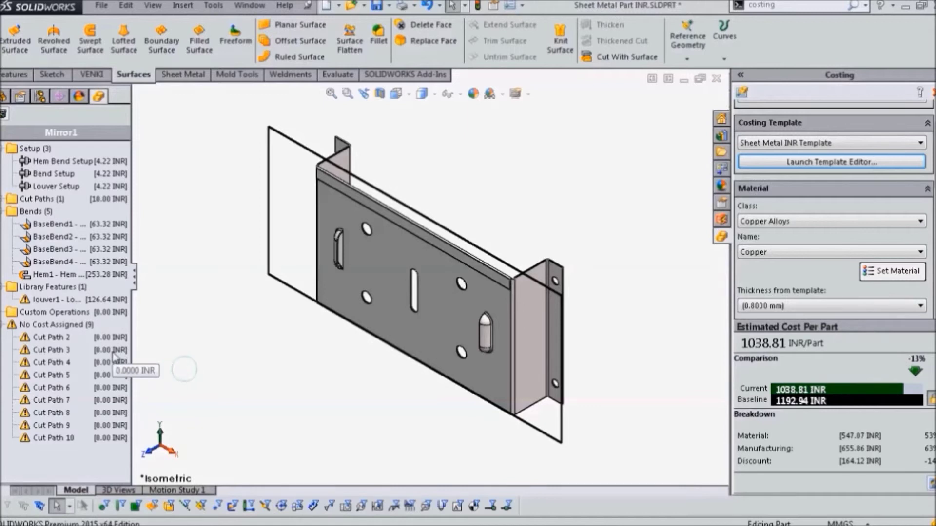
pyautogui.doubleClick(102, 337)
pyautogui.write('20')
pyautogui.press('Return')
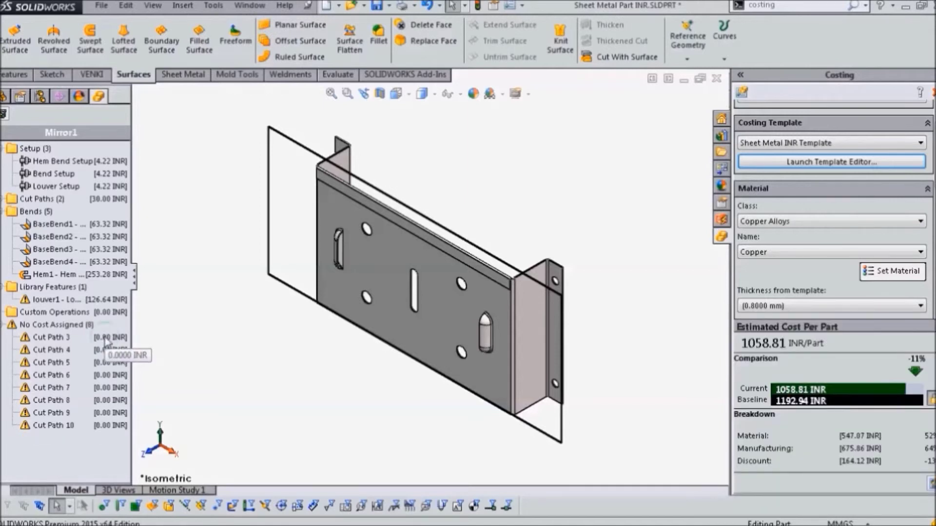
# Step: Assign costs of 5 INR to Cut Path 3, 10 INR to Cut Path 5 and 5 INR to Cut Path 4
pyautogui.doubleClick(106, 337)
pyautogui.write('5')
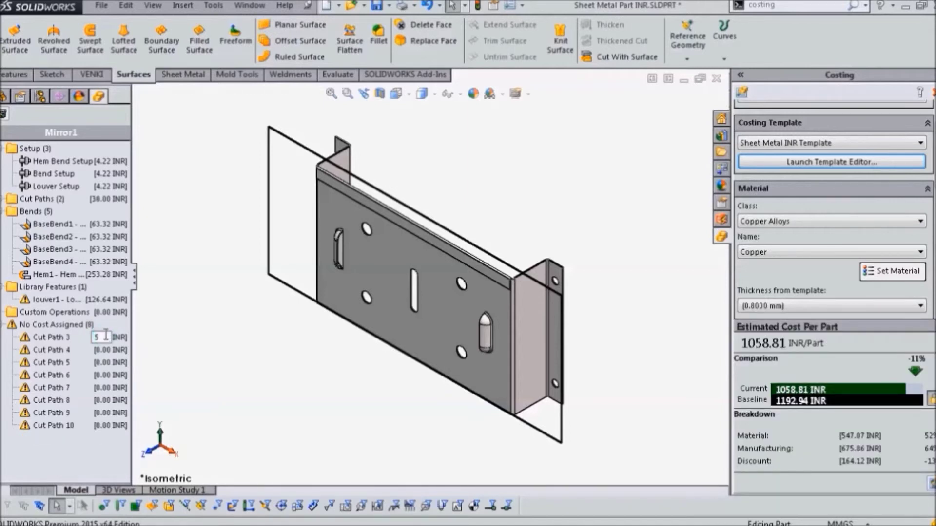
pyautogui.press('Return')
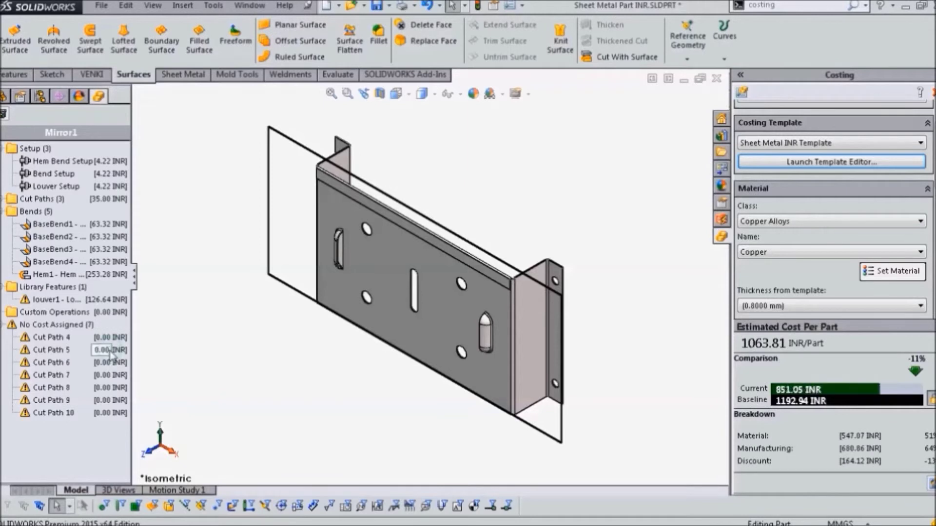
pyautogui.doubleClick(110, 351)
pyautogui.write('10')
pyautogui.press('Return')
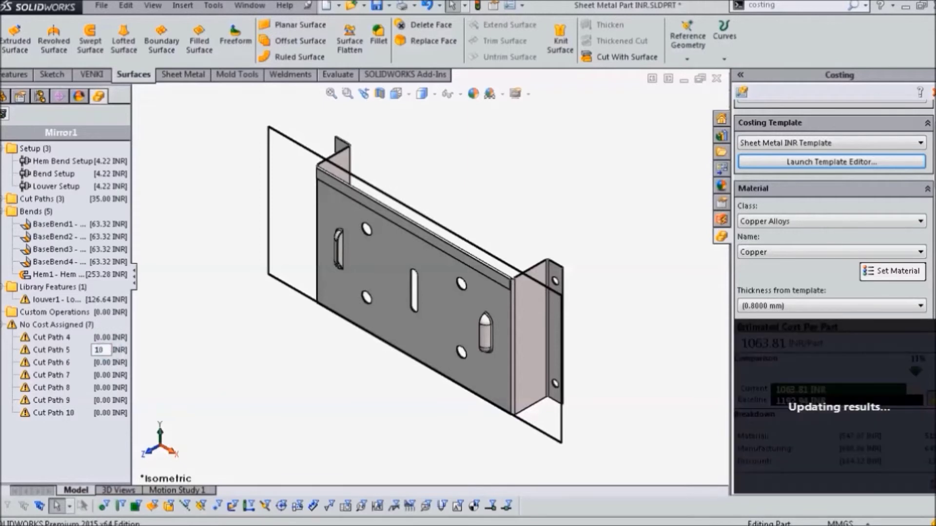
pyautogui.doubleClick(103, 337)
pyautogui.write('5')
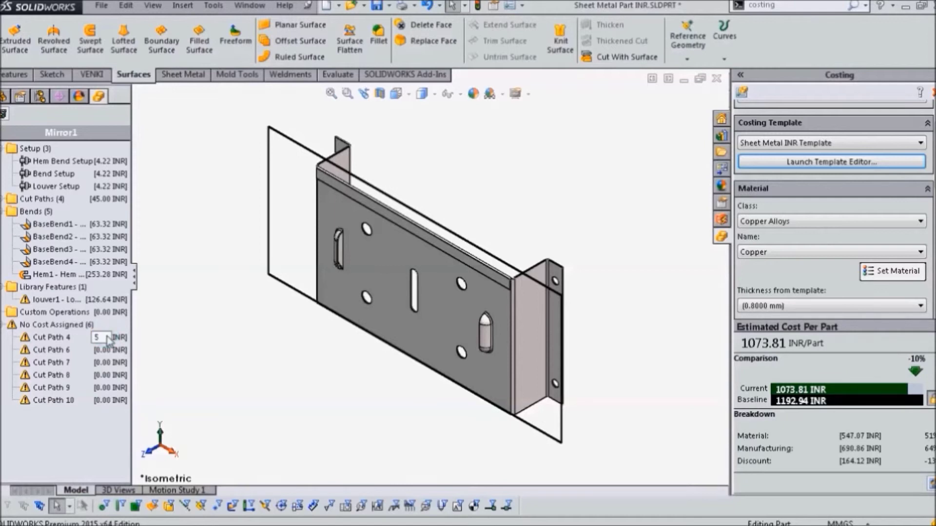
pyautogui.press('Return')
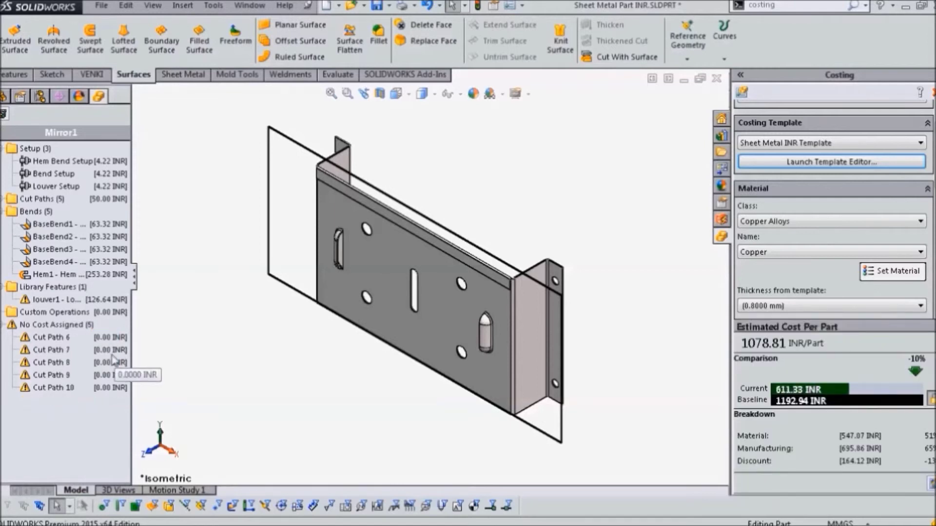
# Step: Assign a cost of 2 INR to Cut Path 7 and 25 INR to Cut Path 6
pyautogui.doubleClick(106, 350)
pyautogui.doubleClick(102, 350)
pyautogui.write('1')
pyautogui.write('2')
pyautogui.press('Return')
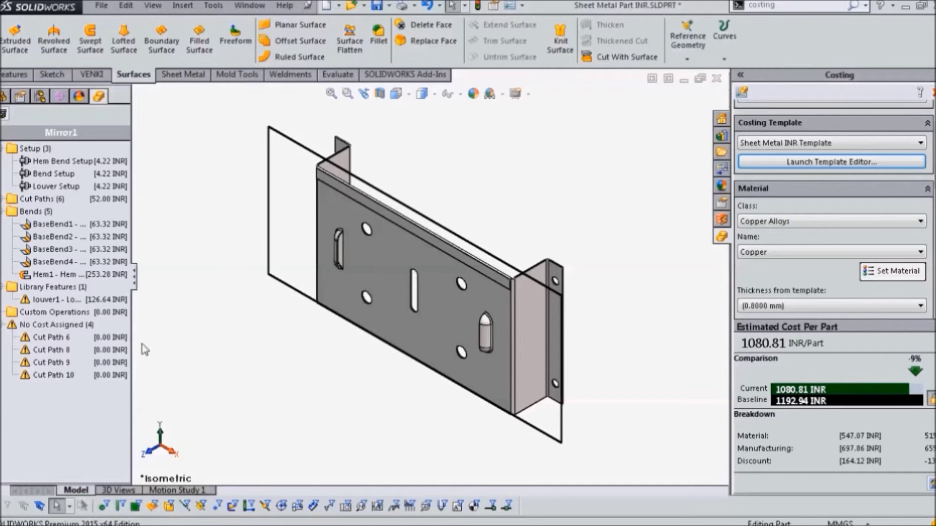
pyautogui.doubleClick(104, 338)
pyautogui.write('25')
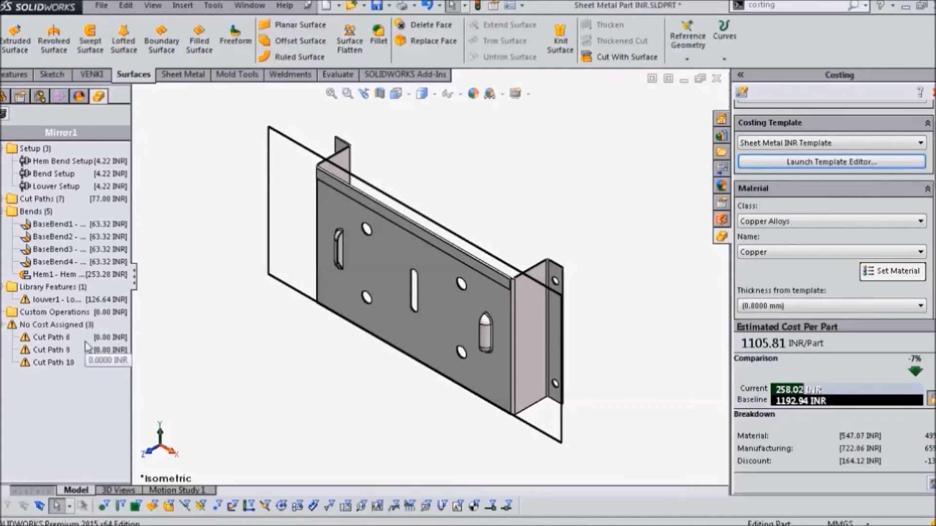